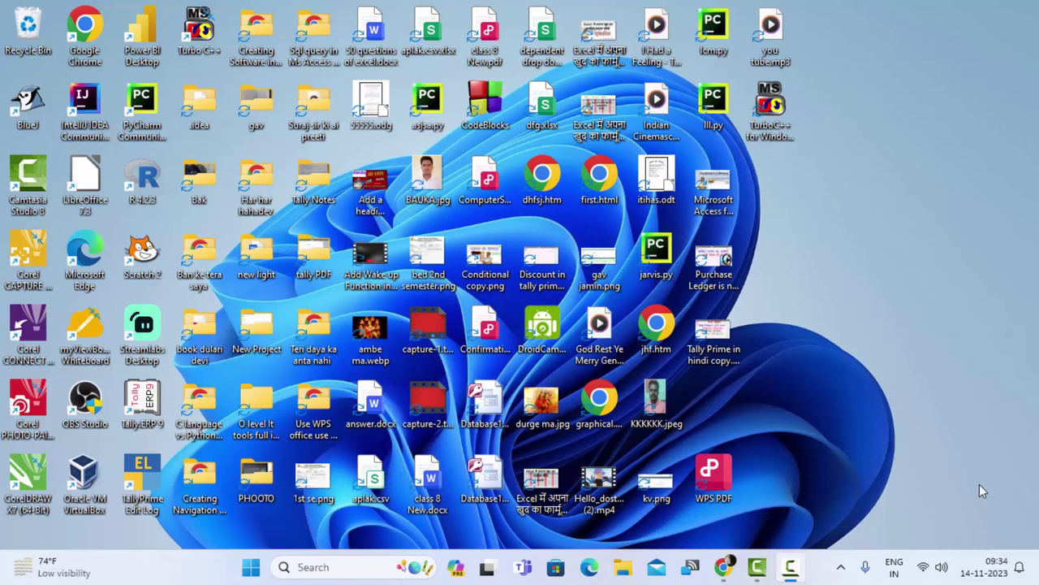
Refresh the Windows desktop from its shortcut menu.
{"action": "right_click", "coordinate": [867, 97]}
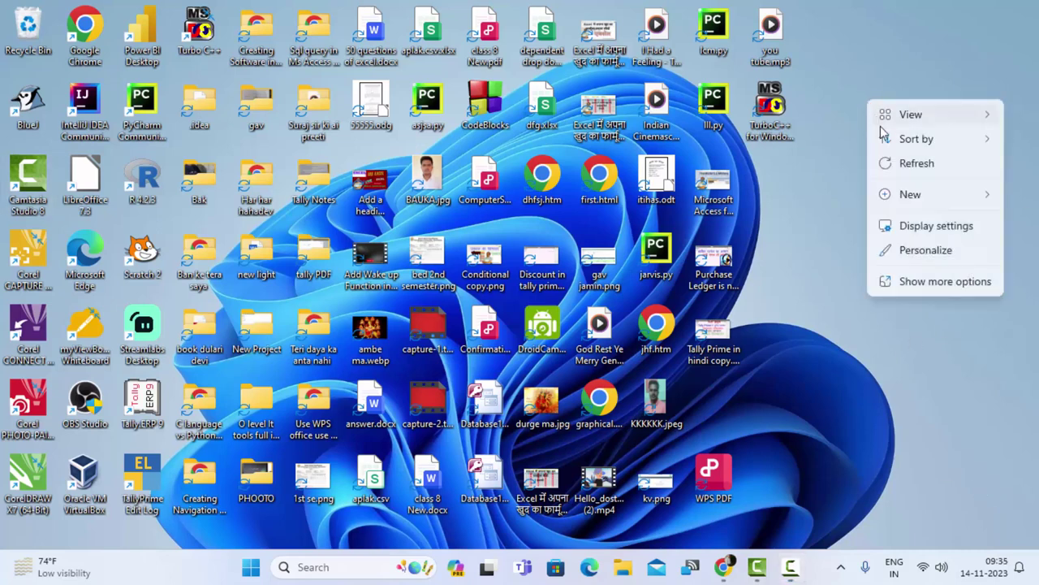
{"action": "left_click", "coordinate": [897, 163]}
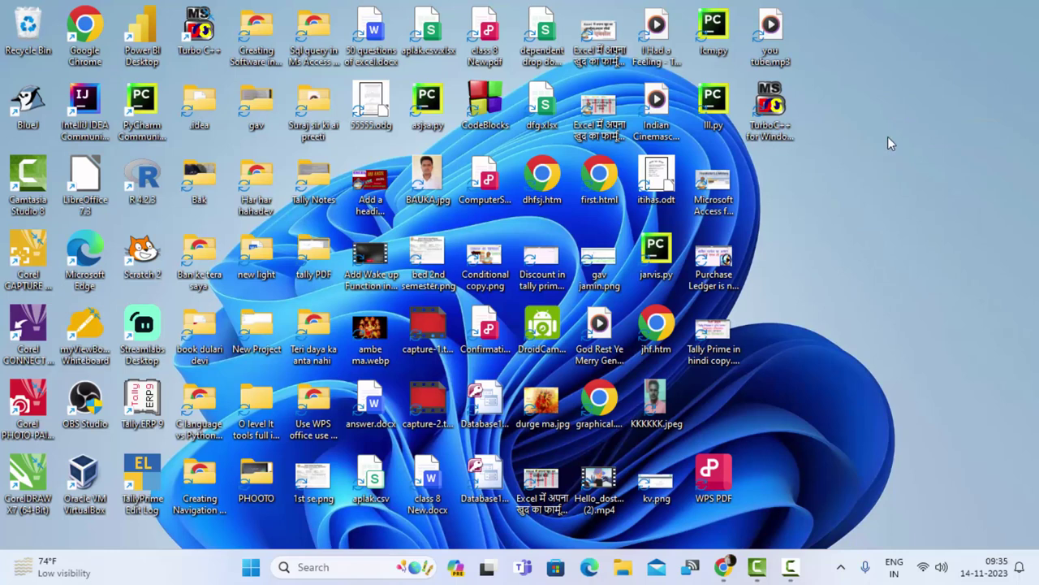
{"action": "right_click", "coordinate": [862, 101]}
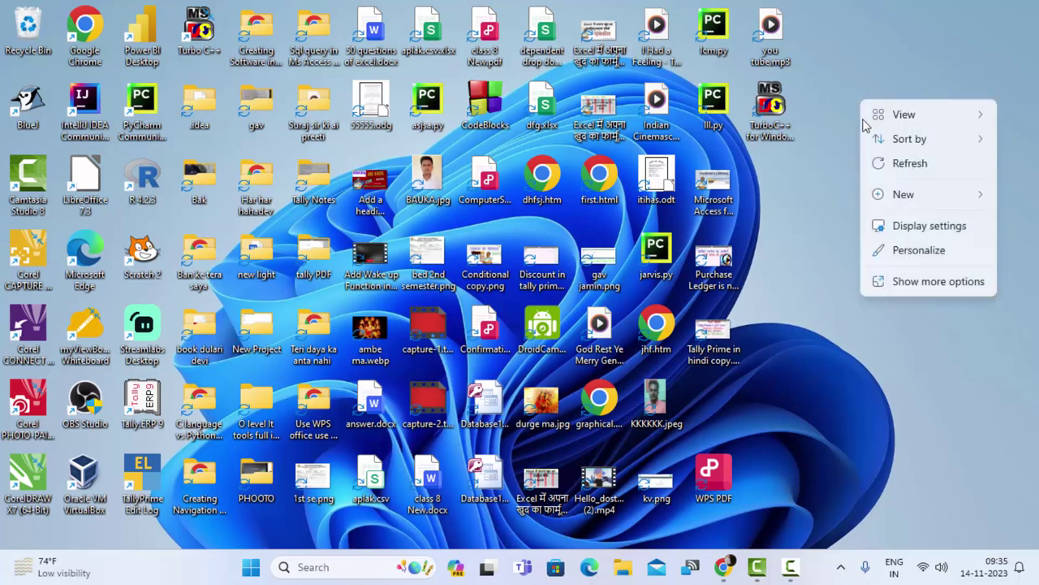
{"action": "left_click", "coordinate": [915, 165]}
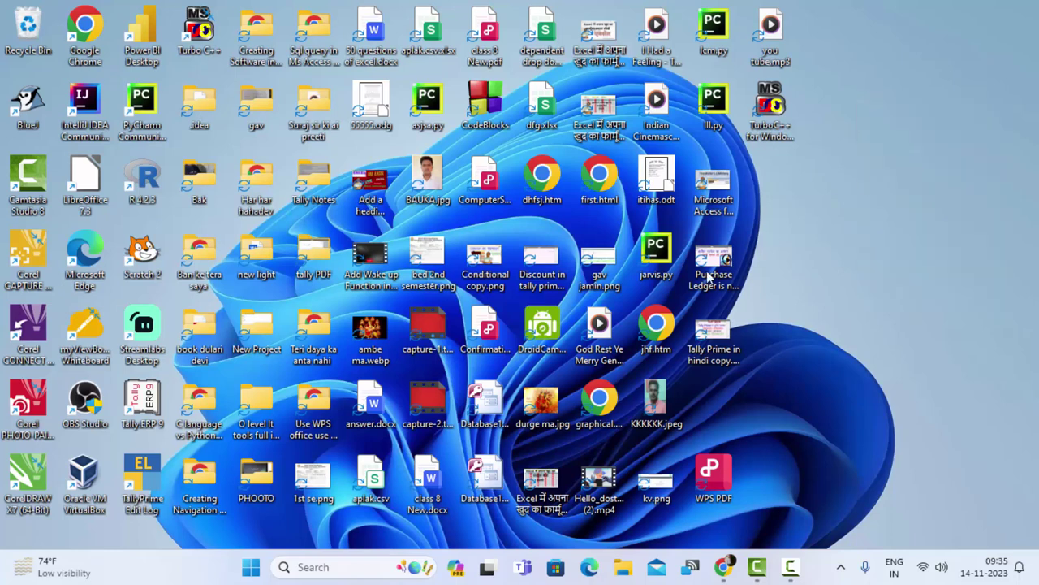
Launch Excel by searching 'excel' from the Start menu.
{"action": "left_click", "coordinate": [257, 577]}
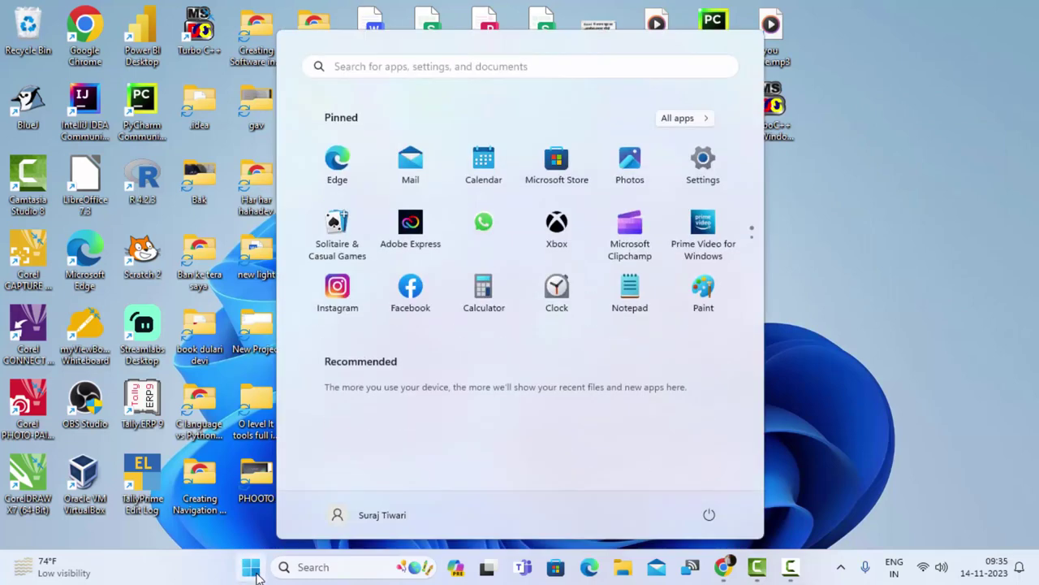
{"action": "type", "text": "excel"}
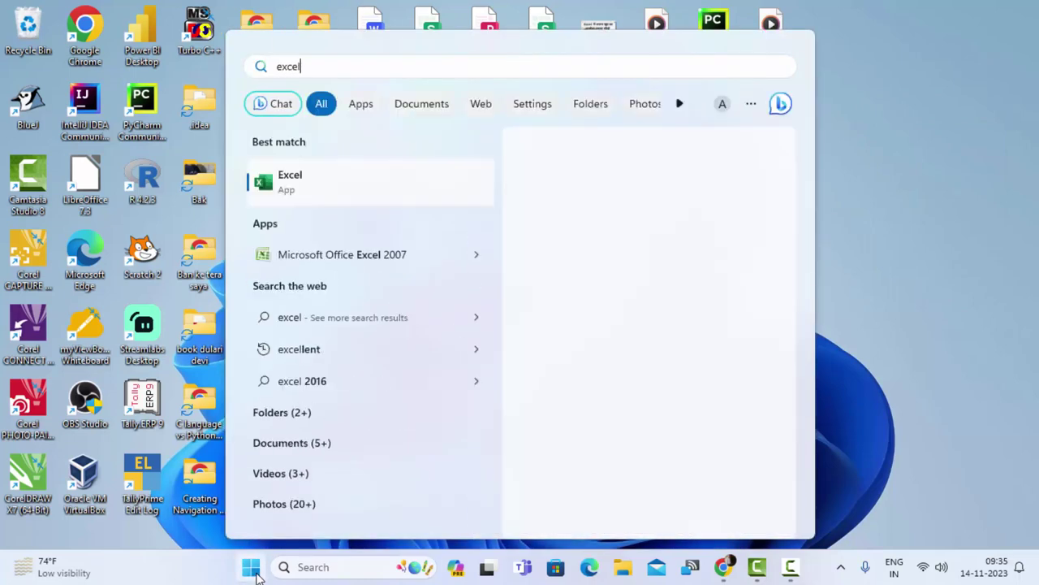
{"action": "key", "text": "Return"}
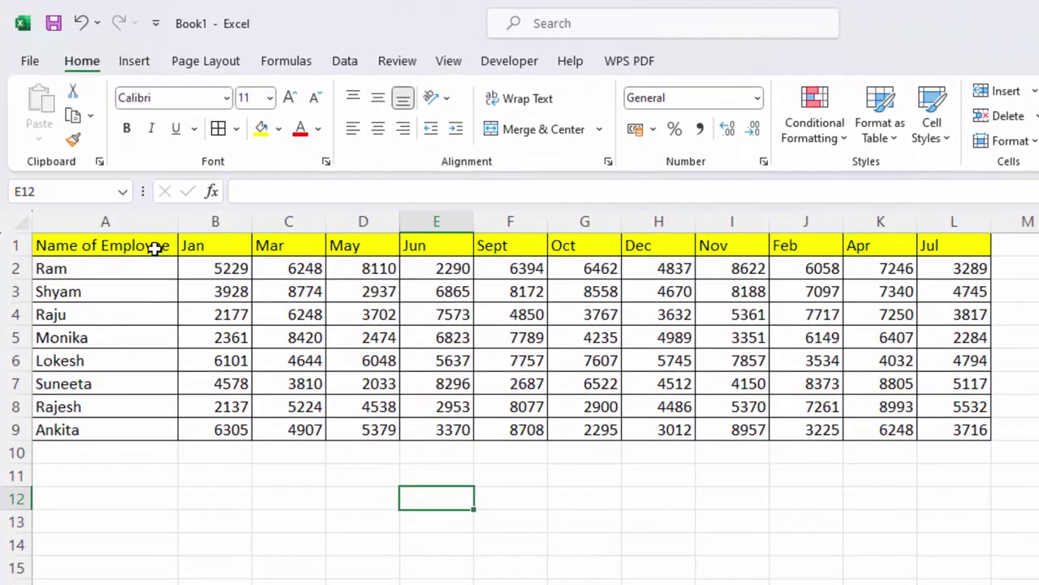
Format the employee table's monthly sales figures as rupee Currency with two decimals.
{"action": "mouse_move", "coordinate": [154, 249]}
{"action": "left_mouse_down"}
{"action": "mouse_move", "coordinate": [940, 443]}
{"action": "mouse_move", "coordinate": [984, 436]}
{"action": "mouse_move", "coordinate": [236, 274]}
{"action": "mouse_move", "coordinate": [236, 256]}
{"action": "left_mouse_up"}
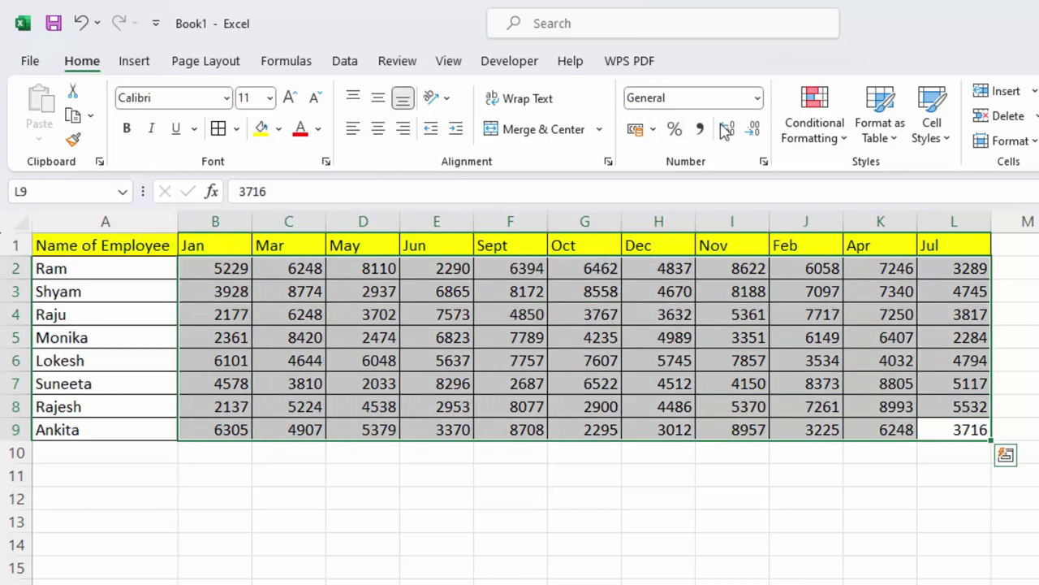
{"action": "left_click", "coordinate": [757, 98]}
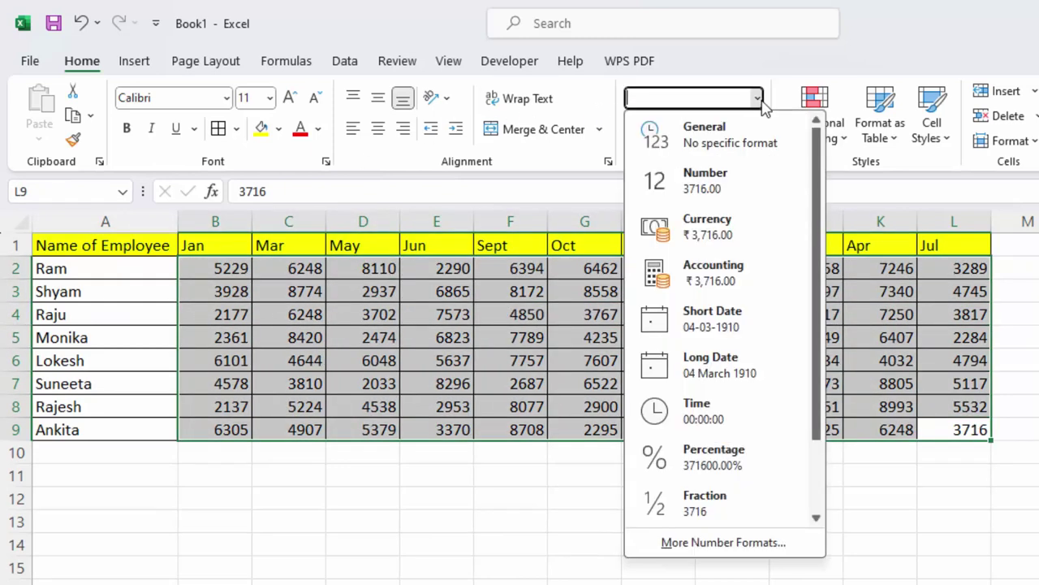
{"action": "left_click", "coordinate": [738, 234]}
{"action": "left_click", "coordinate": [776, 532]}
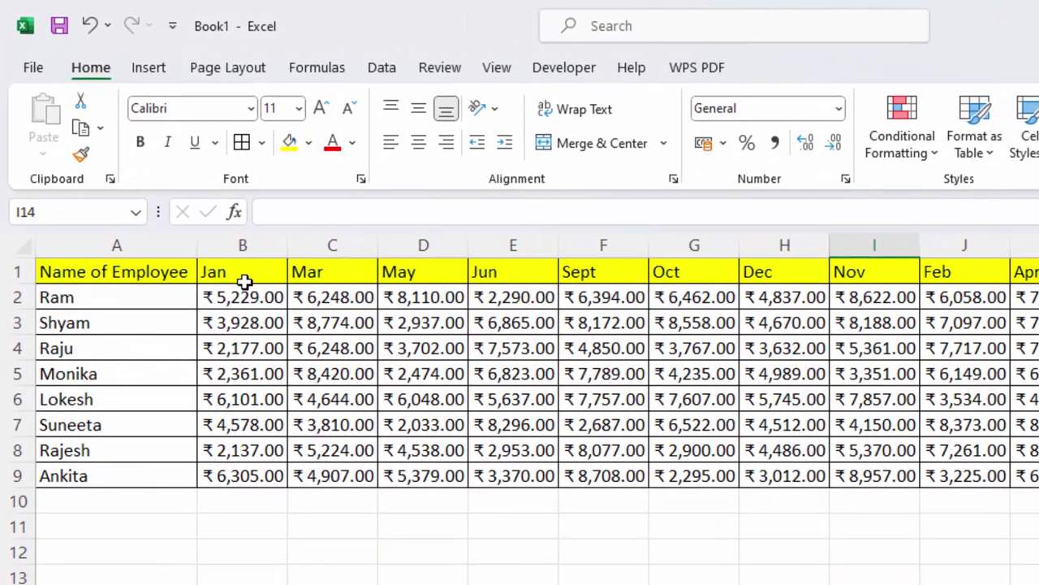
Select B1:L9, the month headers and sales figures, leaving out the employee names.
{"action": "left_click", "coordinate": [251, 275]}
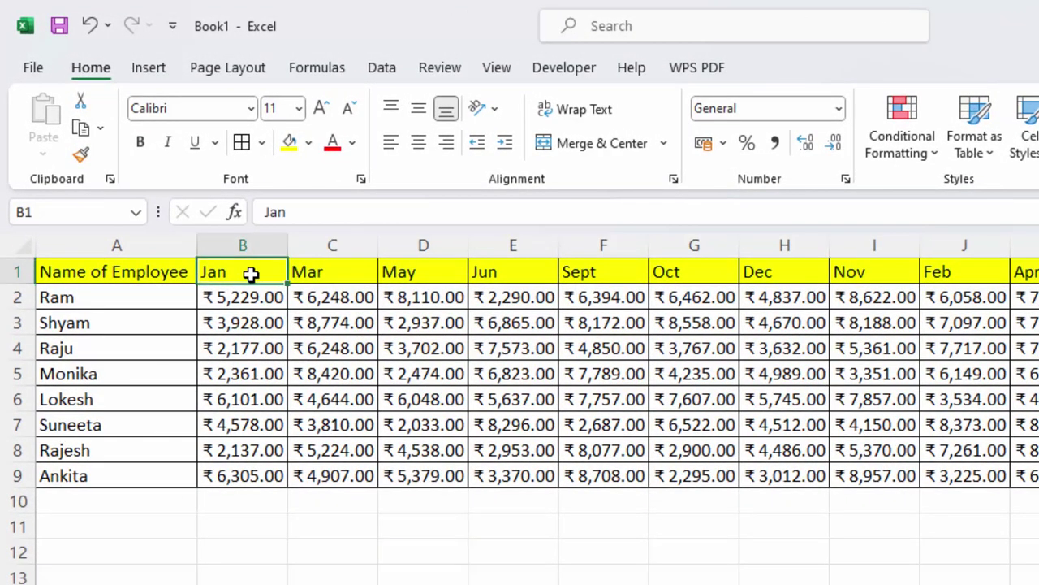
{"action": "left_click", "coordinate": [349, 279]}
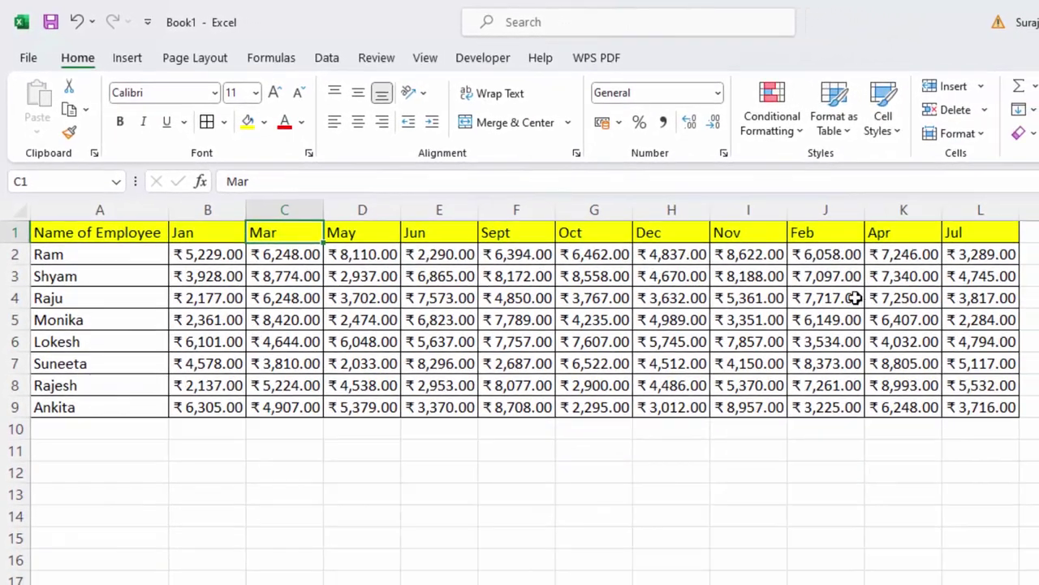
{"action": "right_click", "coordinate": [822, 213]}
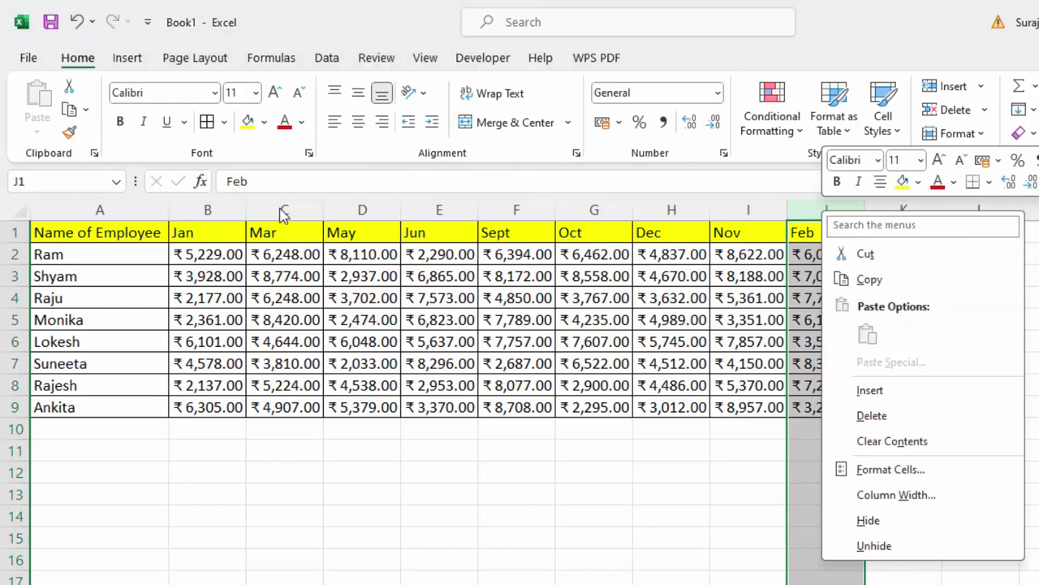
{"action": "key", "text": "Escape"}
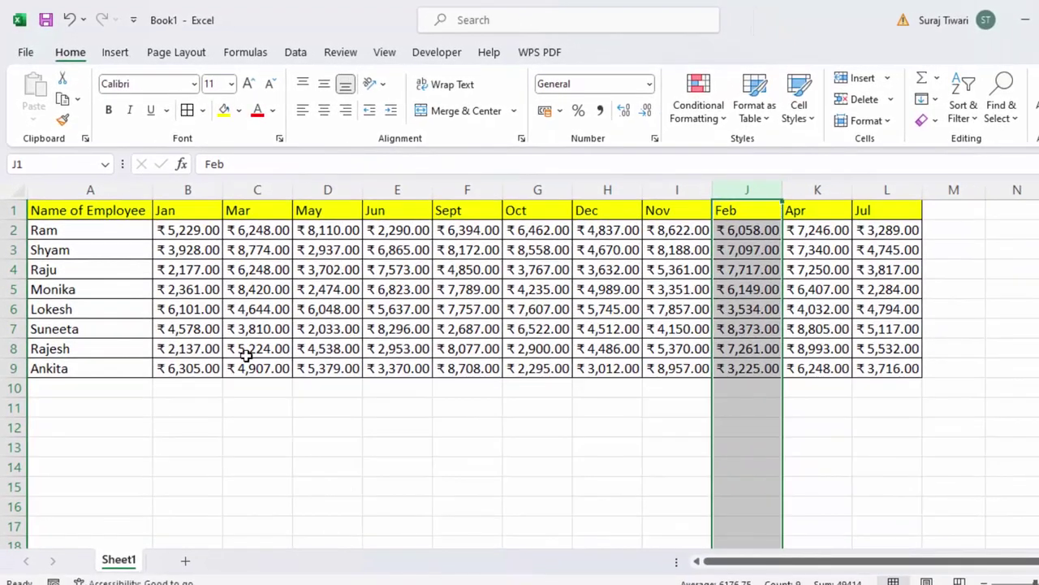
{"action": "left_click", "coordinate": [246, 349]}
{"action": "mouse_move", "coordinate": [174, 209]}
{"action": "left_mouse_down"}
{"action": "mouse_move", "coordinate": [583, 297]}
{"action": "mouse_move", "coordinate": [866, 377]}
{"action": "mouse_move", "coordinate": [865, 368]}
{"action": "left_mouse_up"}
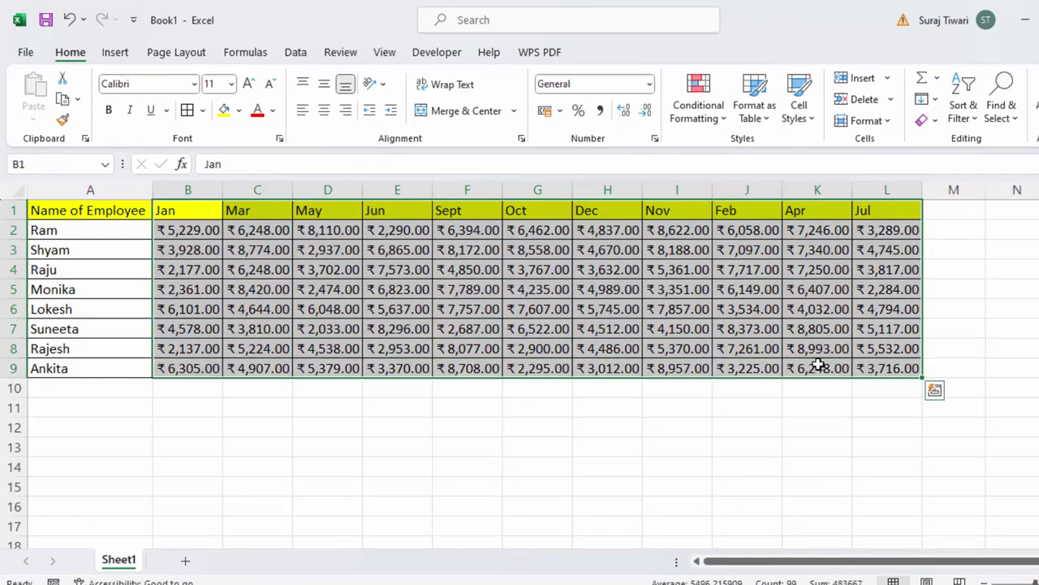
In Custom Sort, set the orientation option to Sort left to right.
{"action": "left_click", "coordinate": [966, 121]}
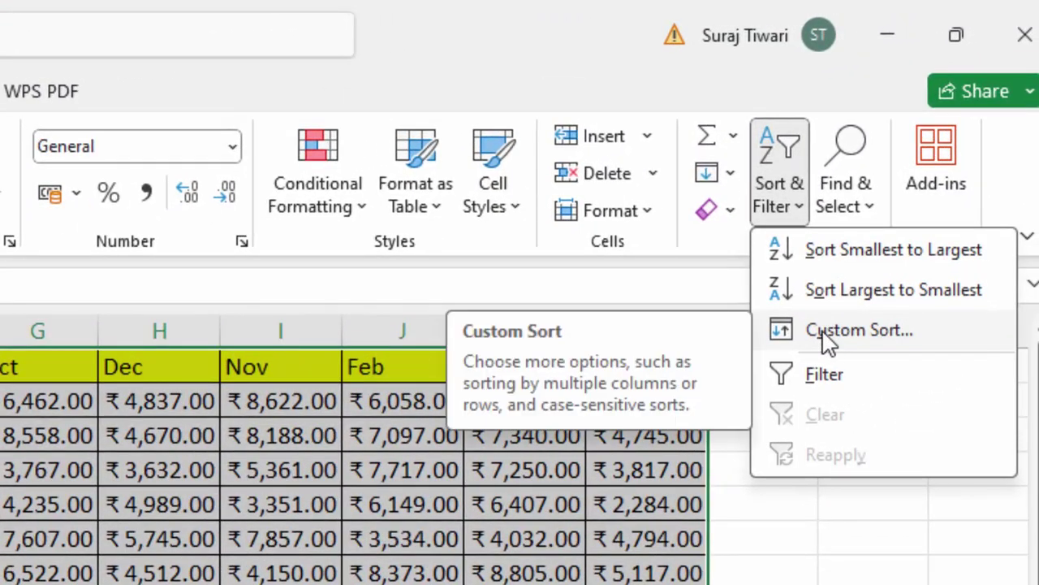
{"action": "key", "text": "Escape"}
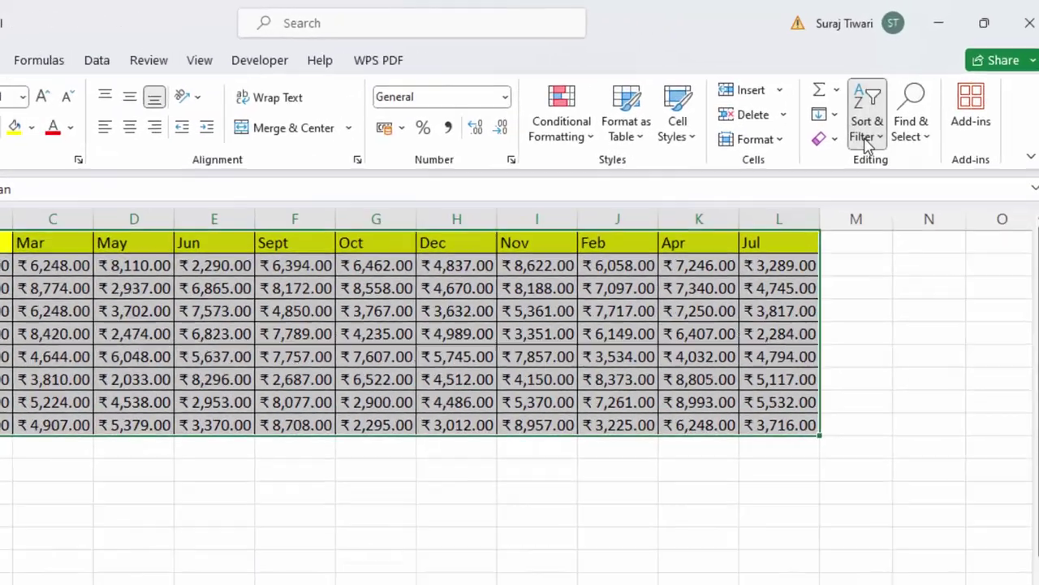
{"action": "left_click", "coordinate": [900, 102]}
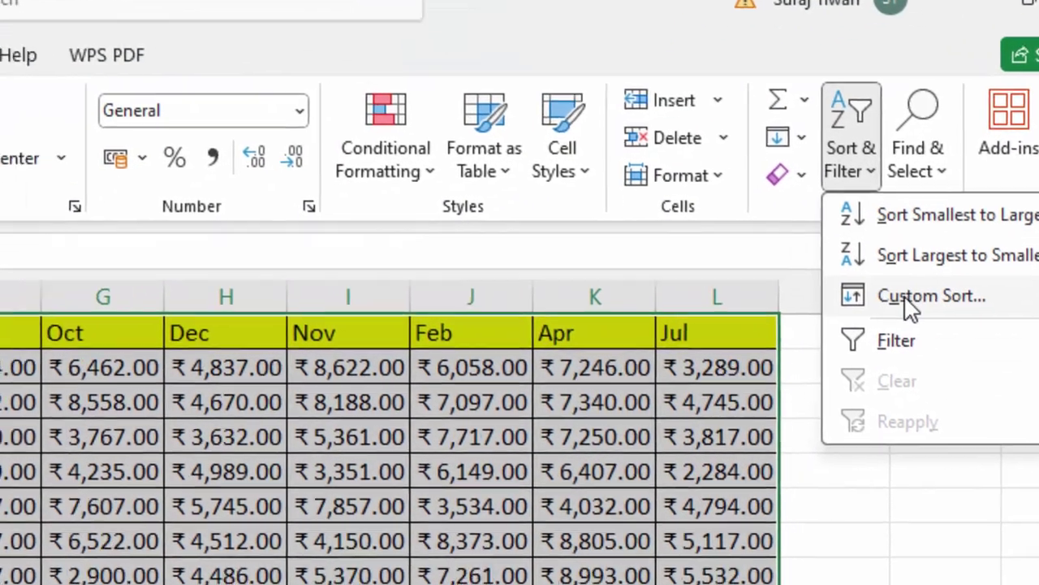
{"action": "left_click", "coordinate": [909, 307]}
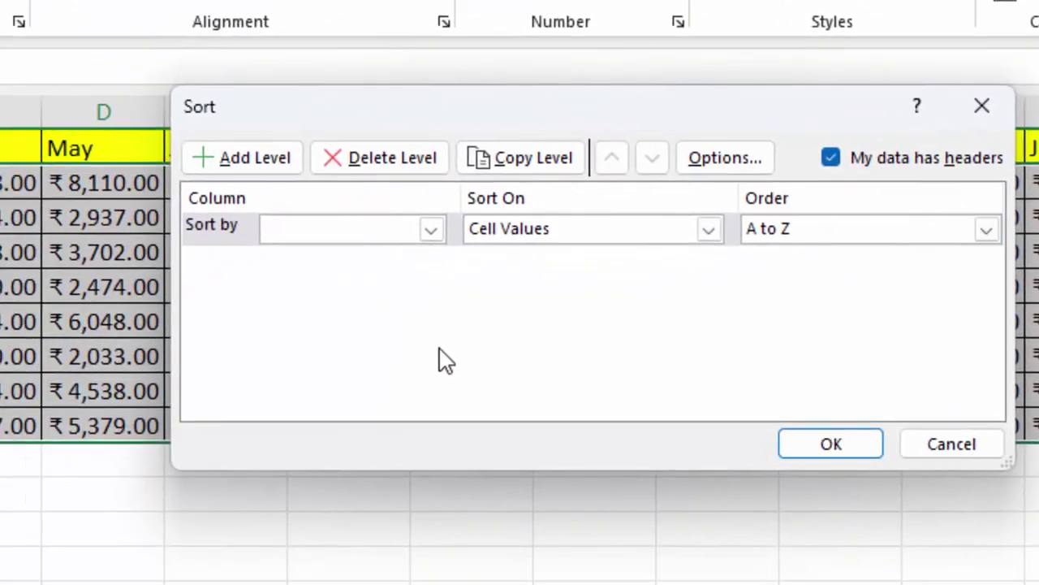
{"action": "left_click", "coordinate": [431, 230]}
{"action": "left_click", "coordinate": [442, 235]}
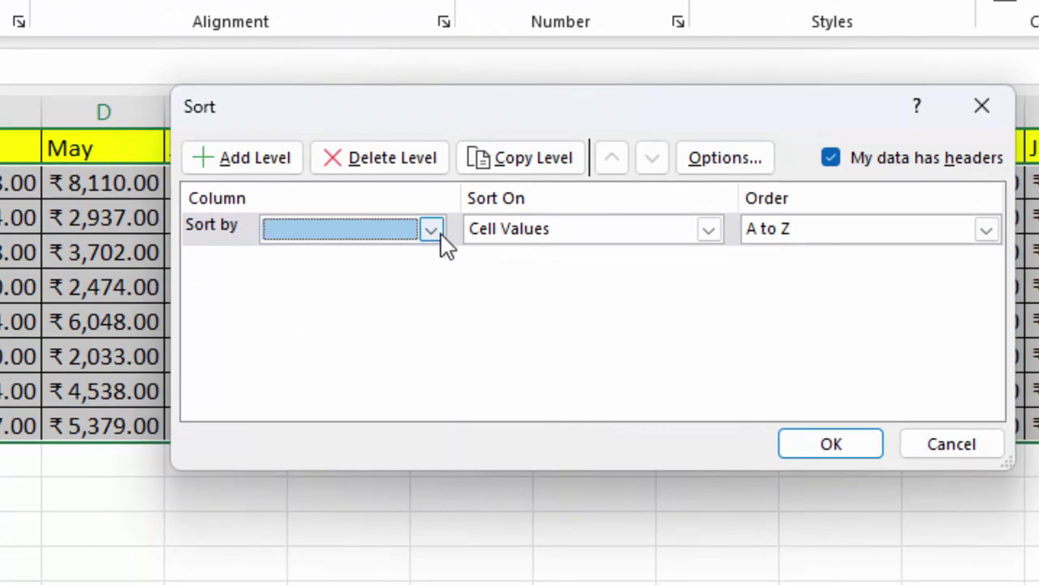
{"action": "left_click", "coordinate": [747, 166]}
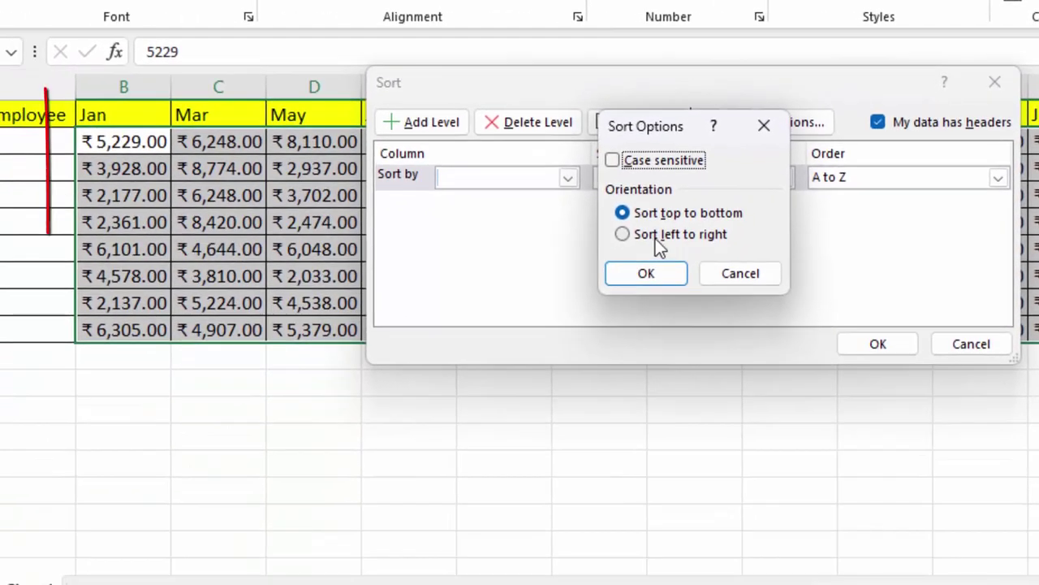
{"action": "left_click", "coordinate": [677, 237]}
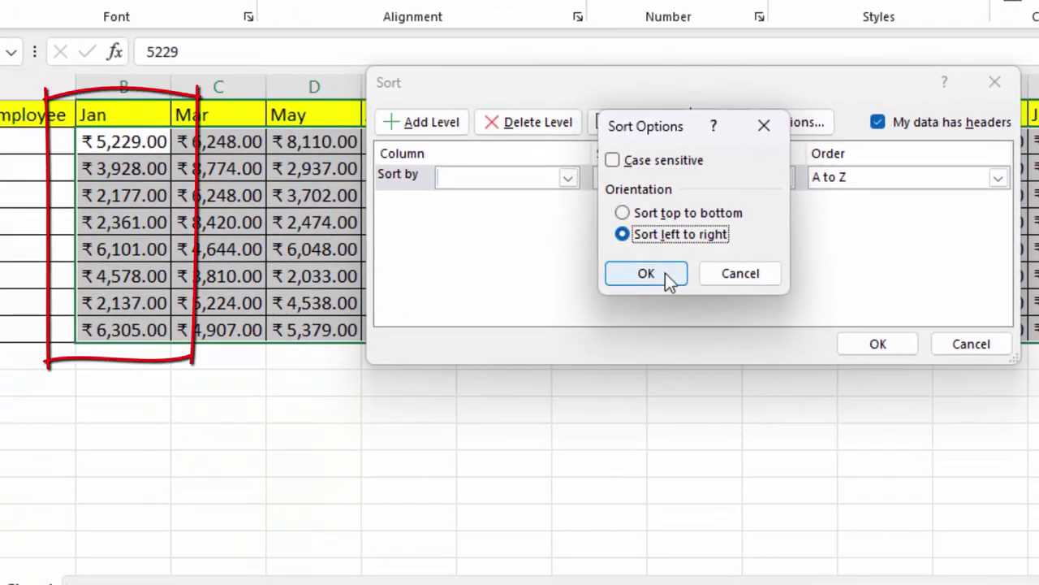
{"action": "left_click", "coordinate": [665, 273]}
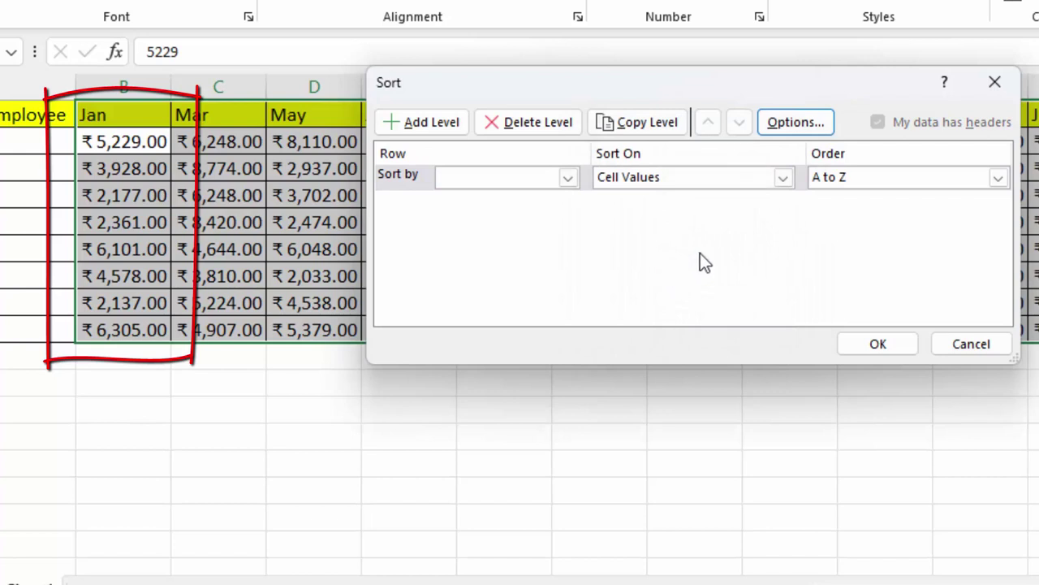
Sort the month columns by Row 1 using the Jan, Feb, Mar month-list order.
{"action": "left_click", "coordinate": [567, 178]}
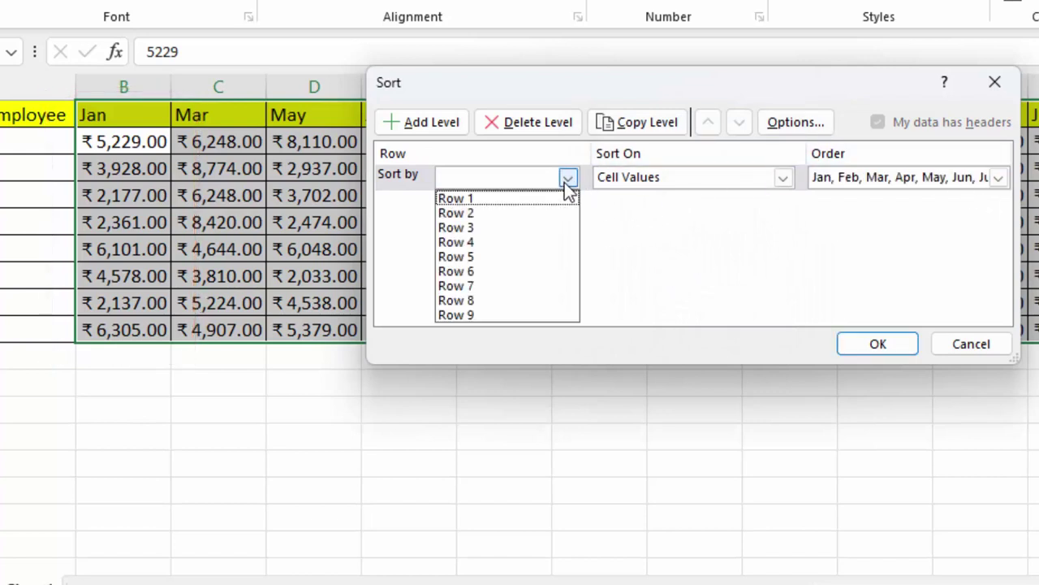
{"action": "left_click", "coordinate": [542, 197]}
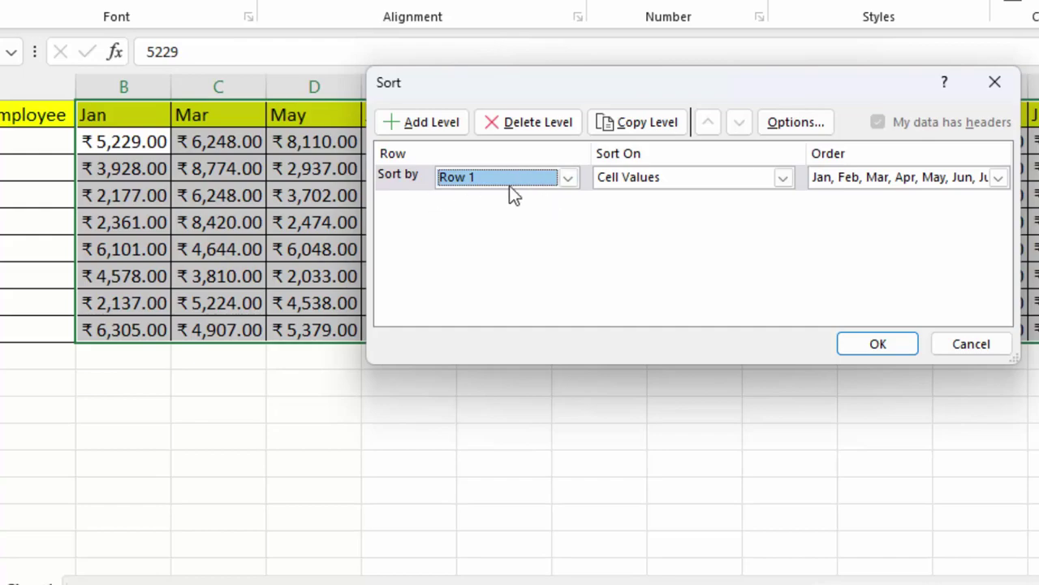
{"action": "left_click", "coordinate": [878, 343]}
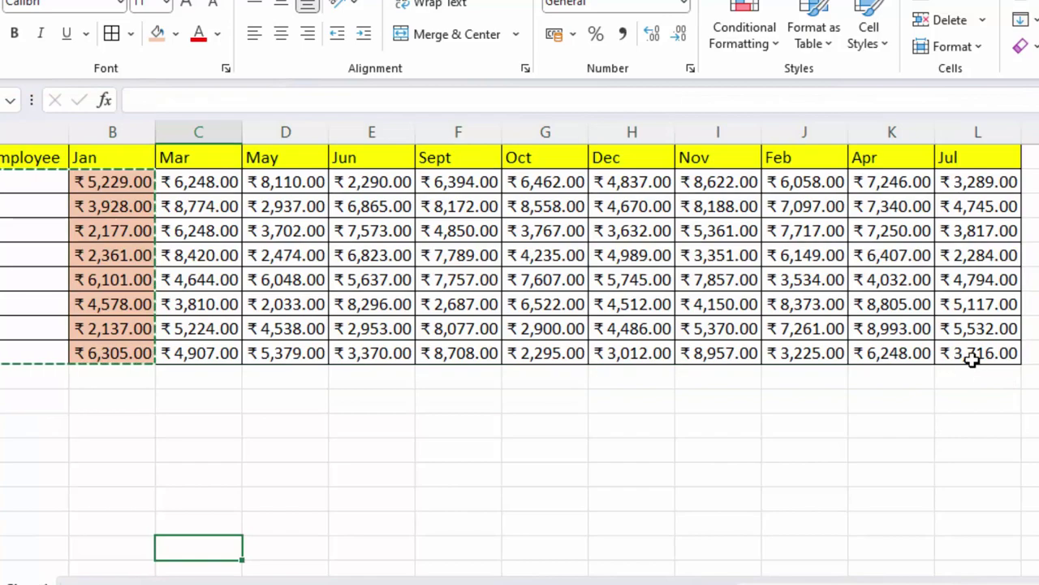
Copy the employee sales table and paste it into a new Sheet2.
{"action": "left_click_drag", "start_coordinate": [972, 360], "coordinate": [32, 158]}
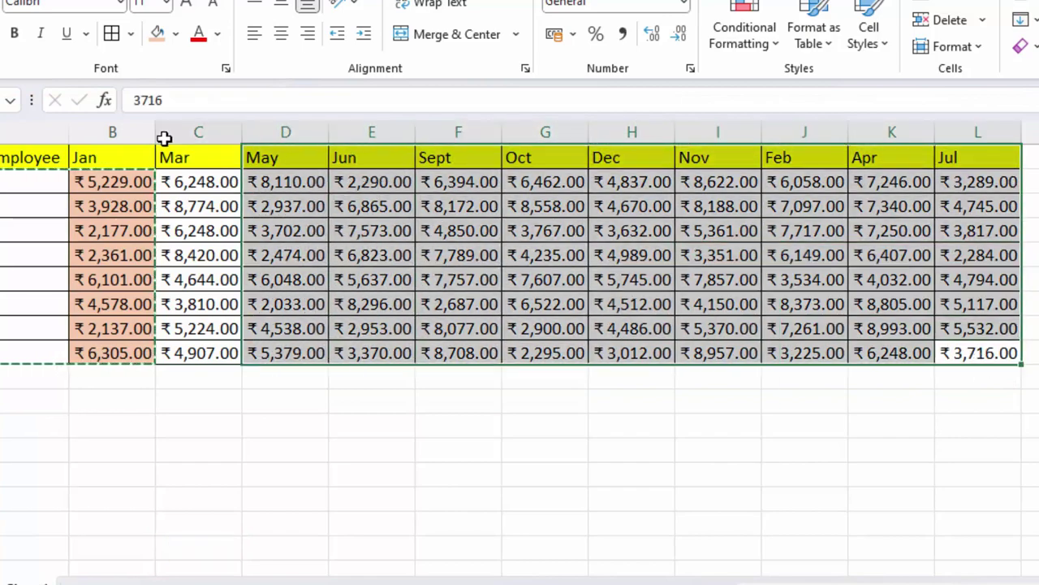
{"action": "right_click", "coordinate": [248, 236]}
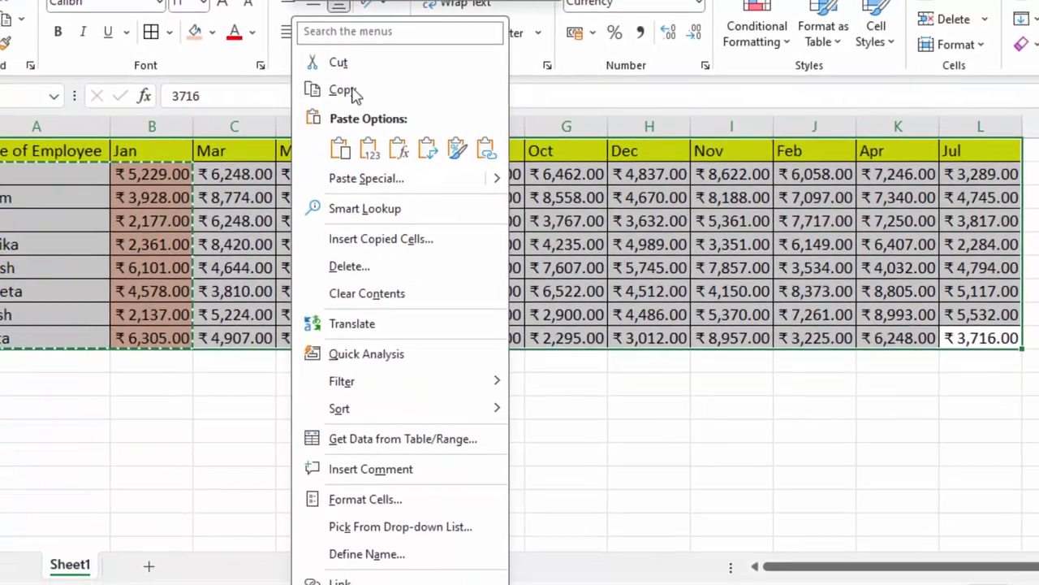
{"action": "left_click", "coordinate": [313, 92]}
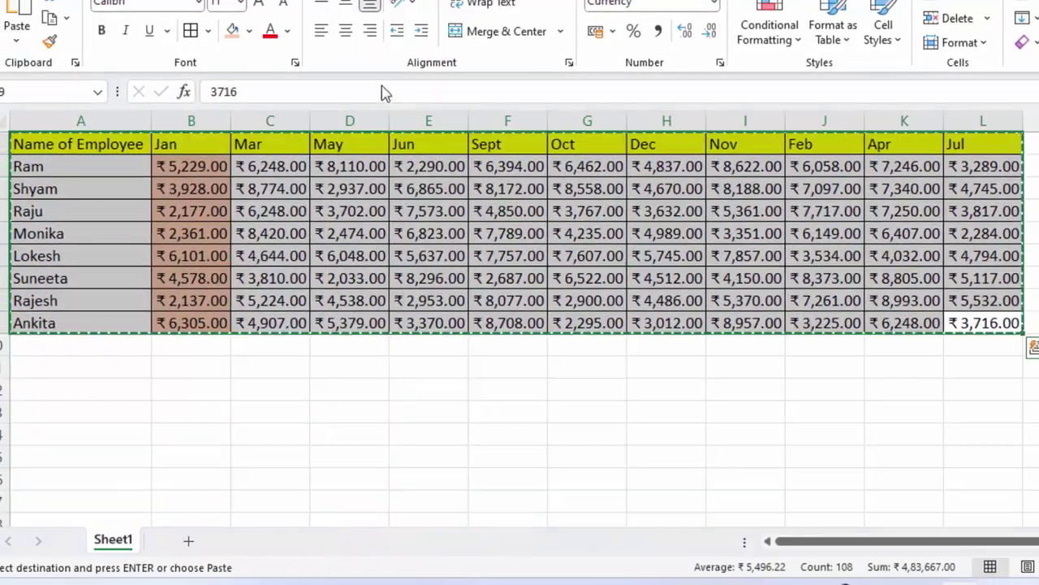
{"action": "left_click", "coordinate": [189, 541]}
{"action": "key", "text": "ctrl+v"}
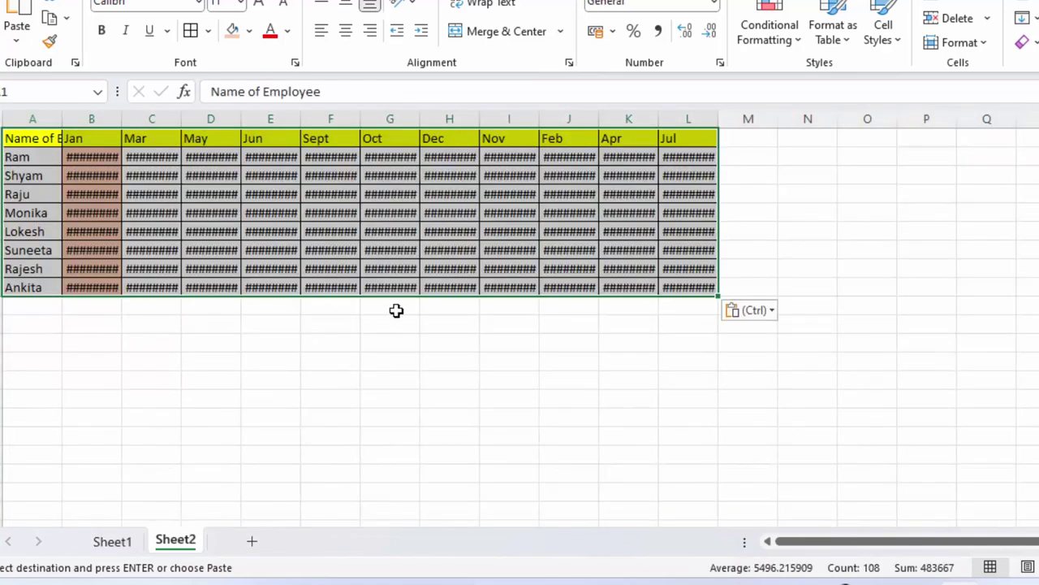
{"action": "scroll", "coordinate": [821, 442], "scroll_direction": "up", "scroll_amount": 2, "text": "ctrl"}
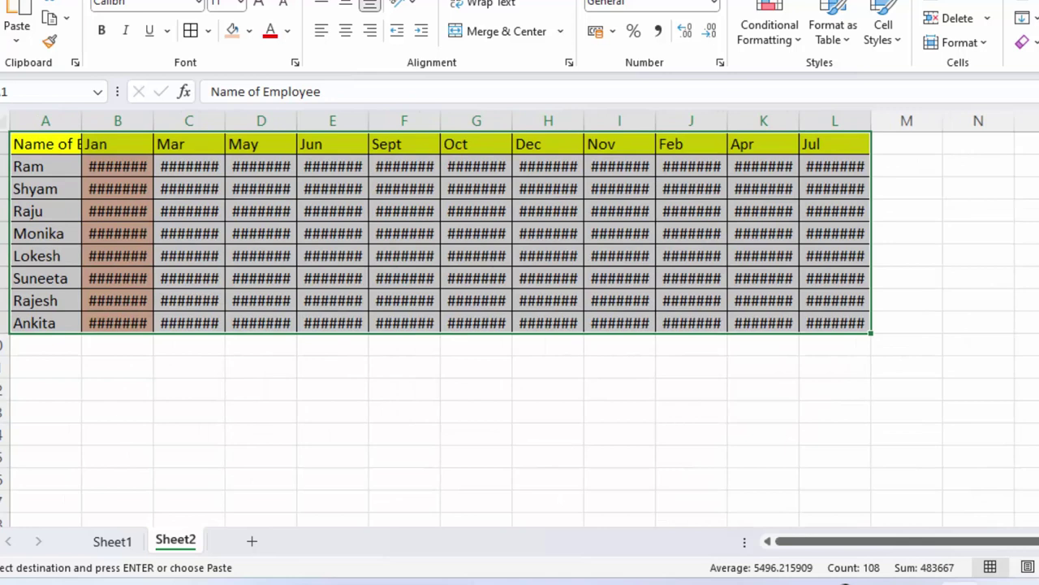
AutoFit Sheet2's column widths so the rupee values show, then go back to Sheet1.
{"action": "key", "text": "alt+h"}
{"action": "key", "text": "o"}
{"action": "key", "text": "i"}
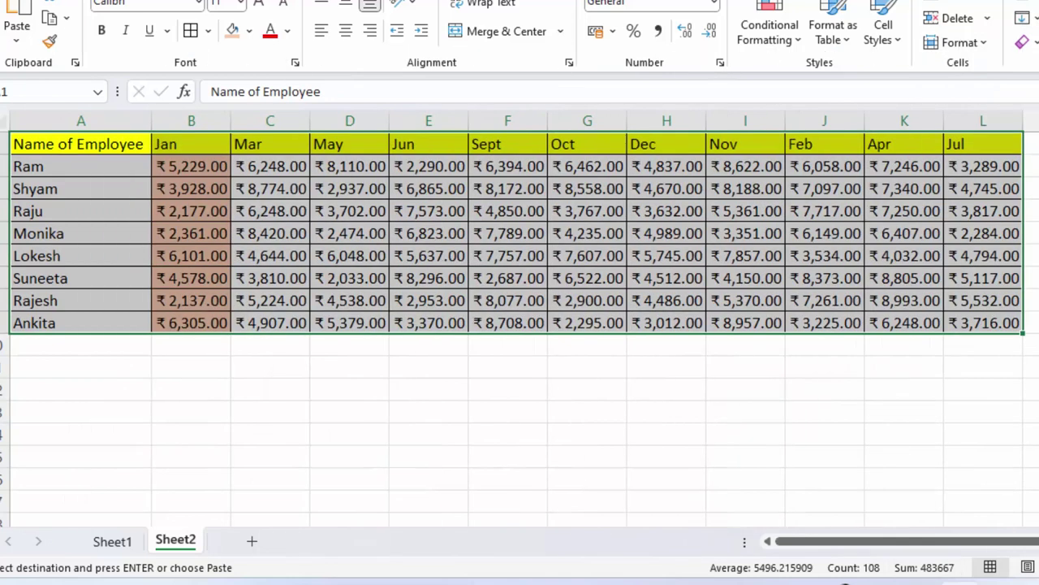
{"action": "left_click", "coordinate": [114, 541]}
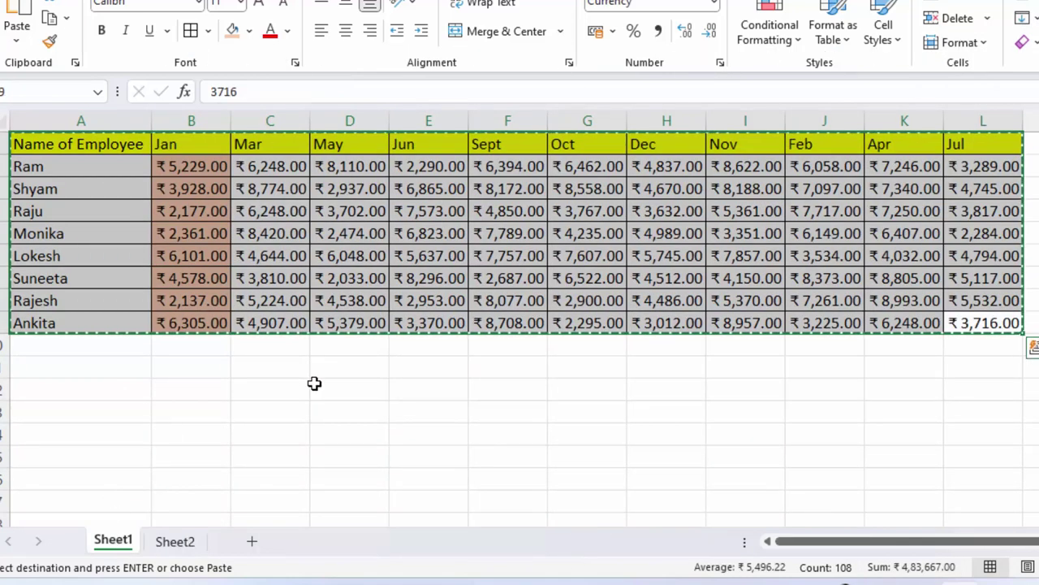
{"action": "left_click", "coordinate": [758, 457]}
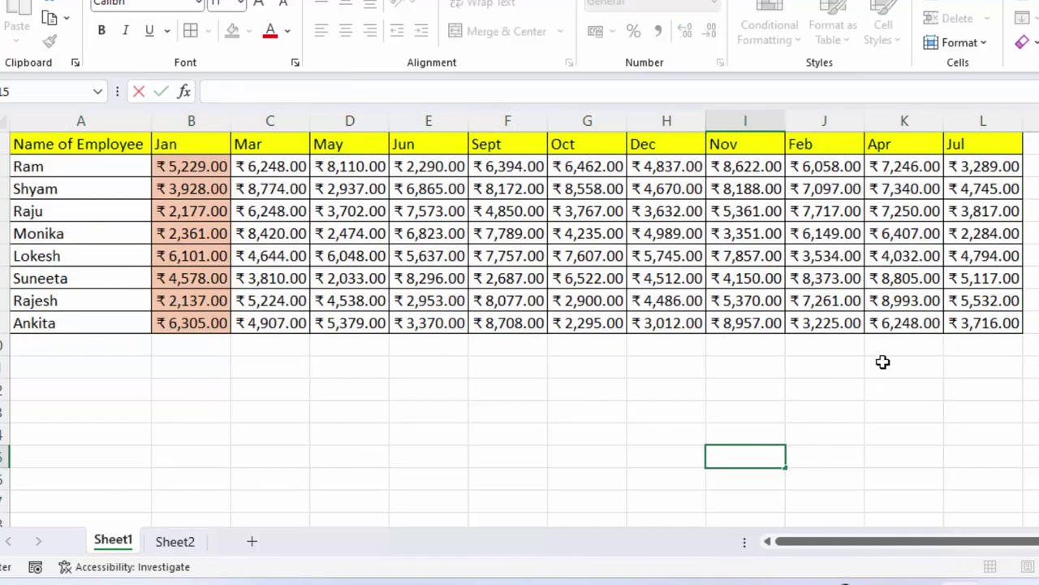
Select B1:L9 and set a Custom Sort's orientation to Sort left to right.
{"action": "left_click_drag", "start_coordinate": [948, 323], "coordinate": [193, 144]}
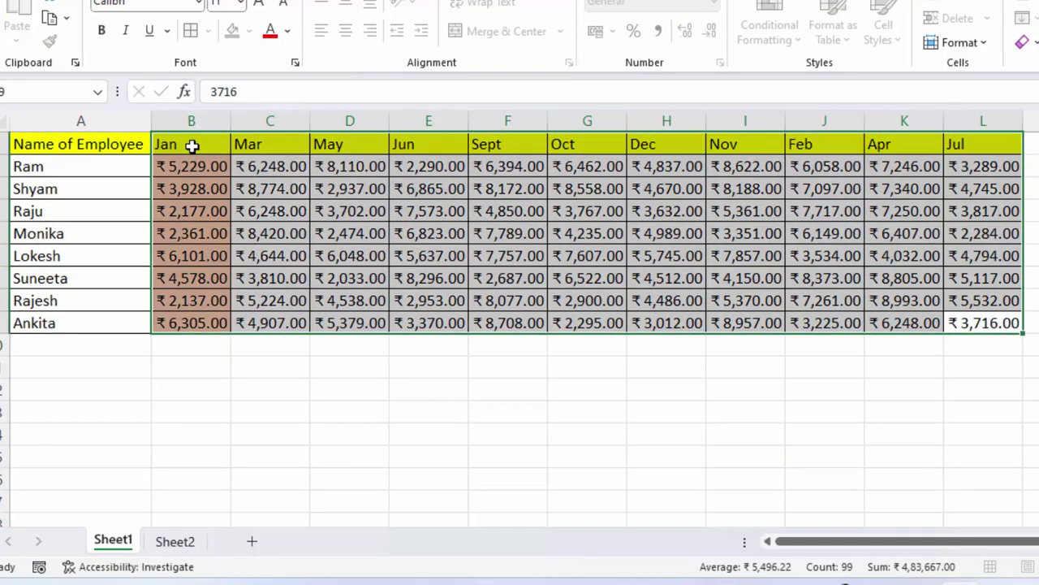
{"action": "left_click", "coordinate": [1036, 18]}
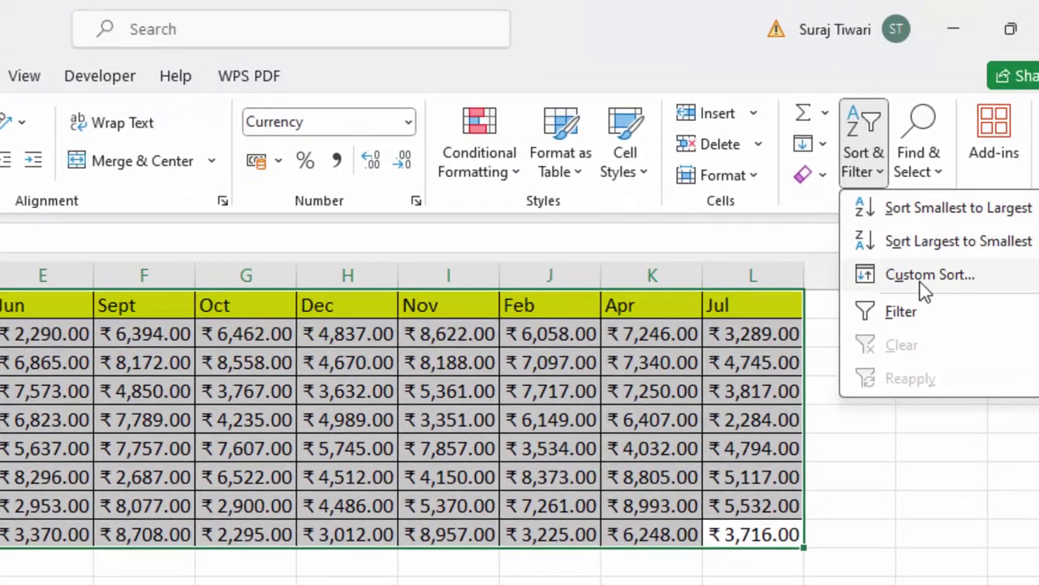
{"action": "left_click", "coordinate": [922, 276]}
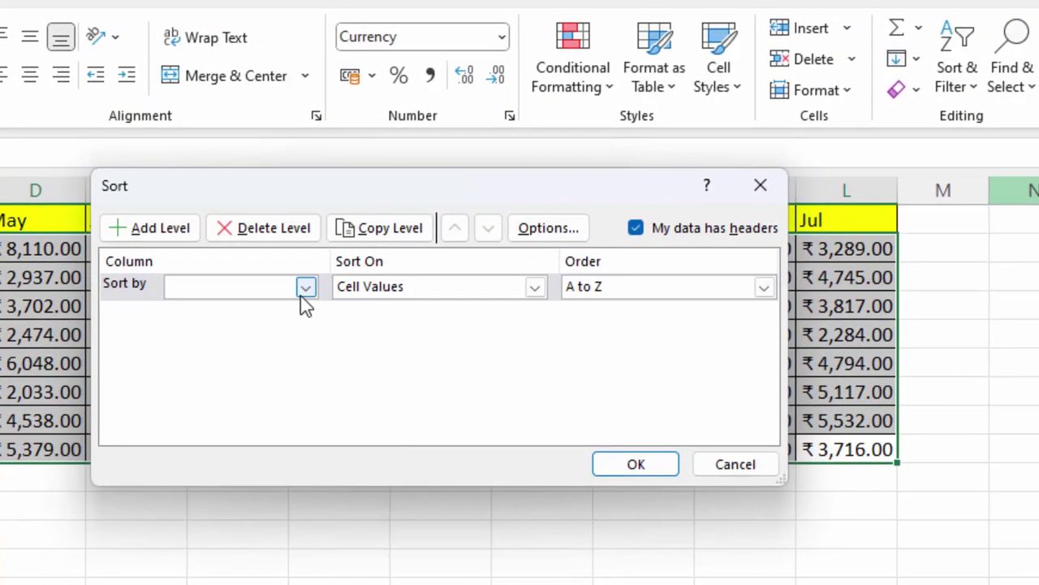
{"action": "left_click", "coordinate": [305, 287]}
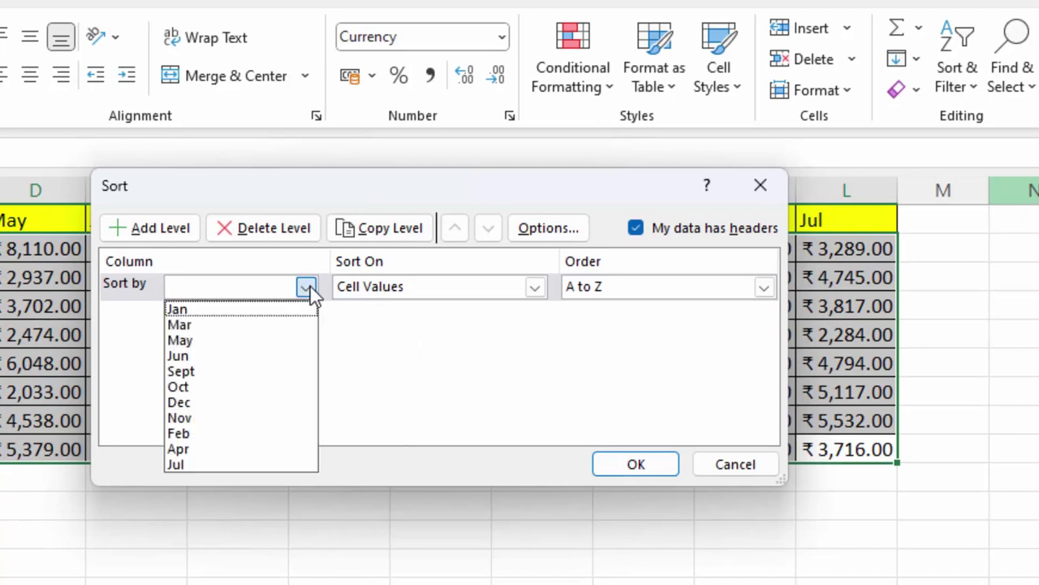
{"action": "left_click", "coordinate": [308, 290]}
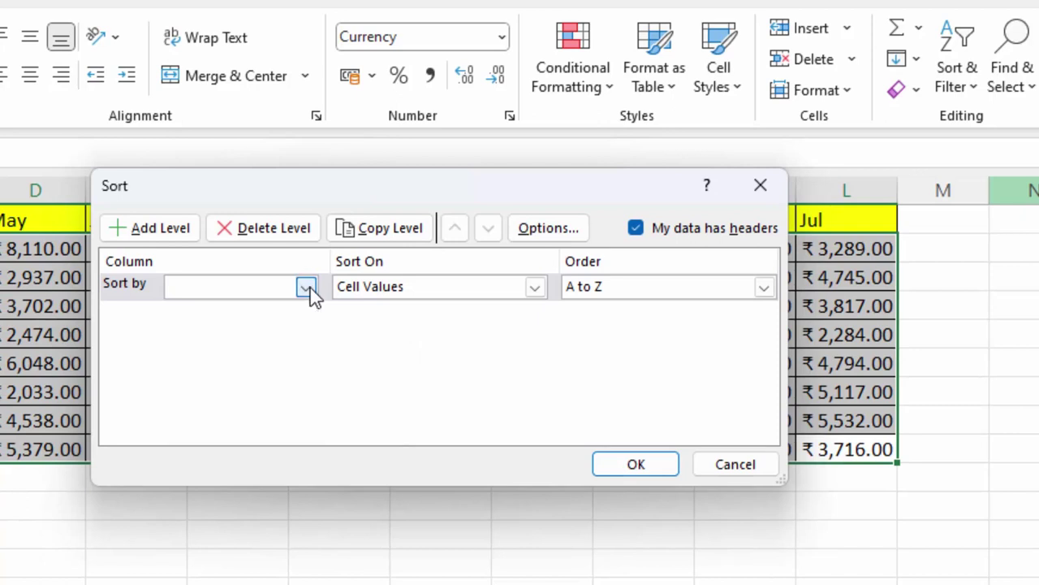
{"action": "left_click", "coordinate": [550, 234]}
{"action": "left_click", "coordinate": [445, 350]}
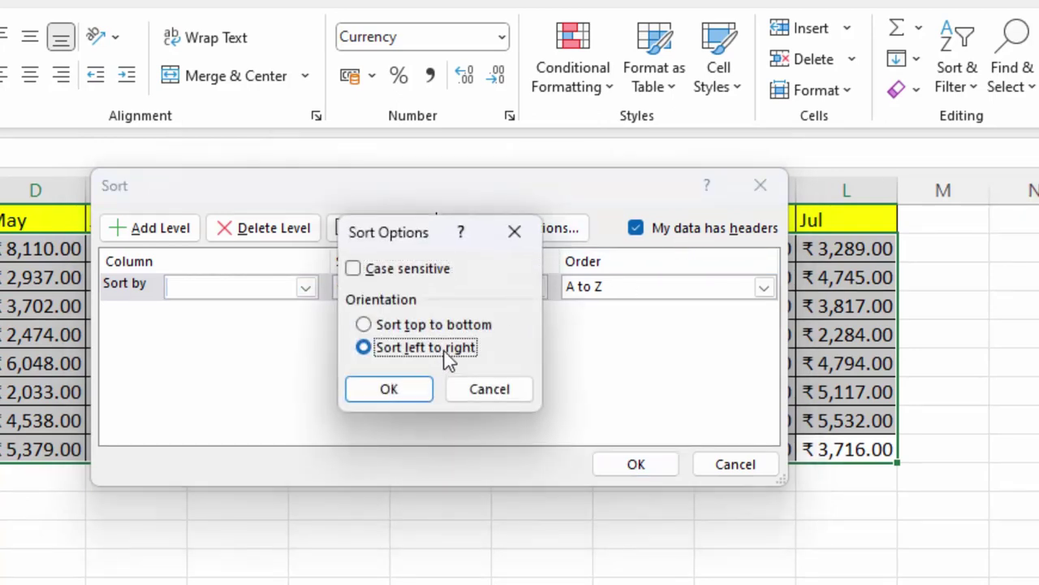
{"action": "left_click", "coordinate": [411, 394]}
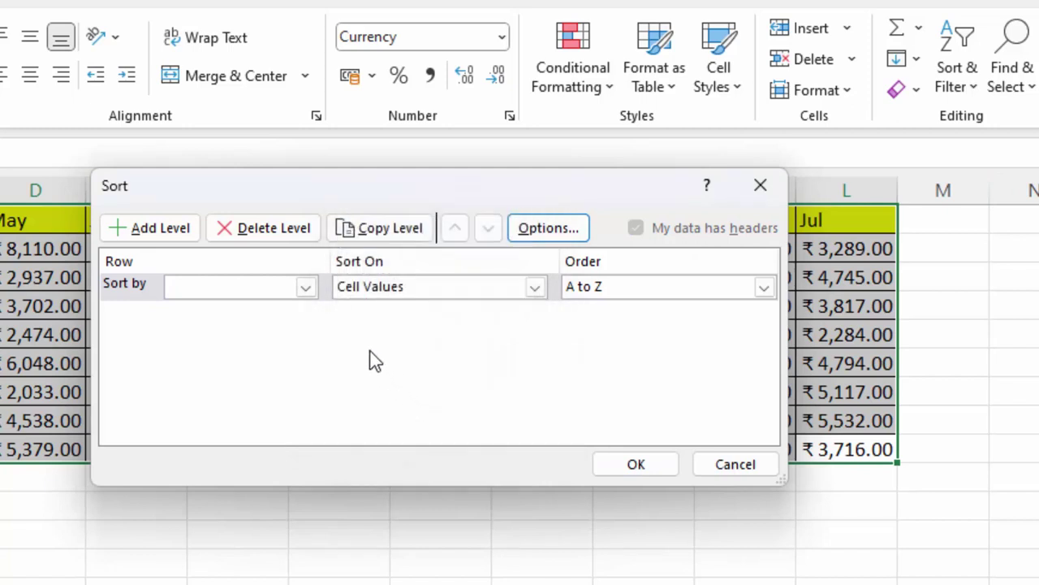
Set the sort key to Row 1, the month header row.
{"action": "left_click", "coordinate": [763, 289]}
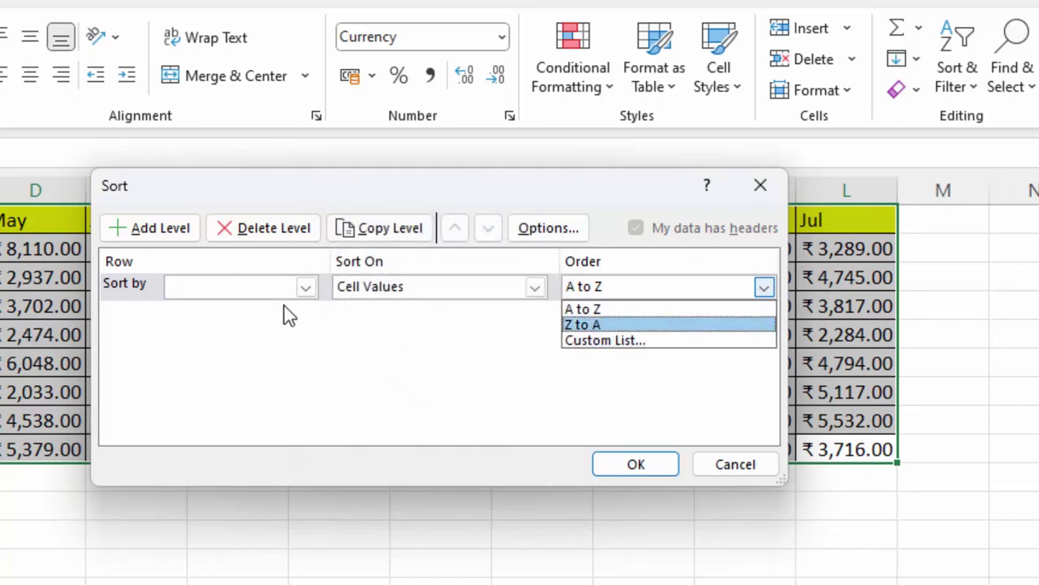
{"action": "left_click", "coordinate": [306, 292]}
{"action": "left_click", "coordinate": [306, 293]}
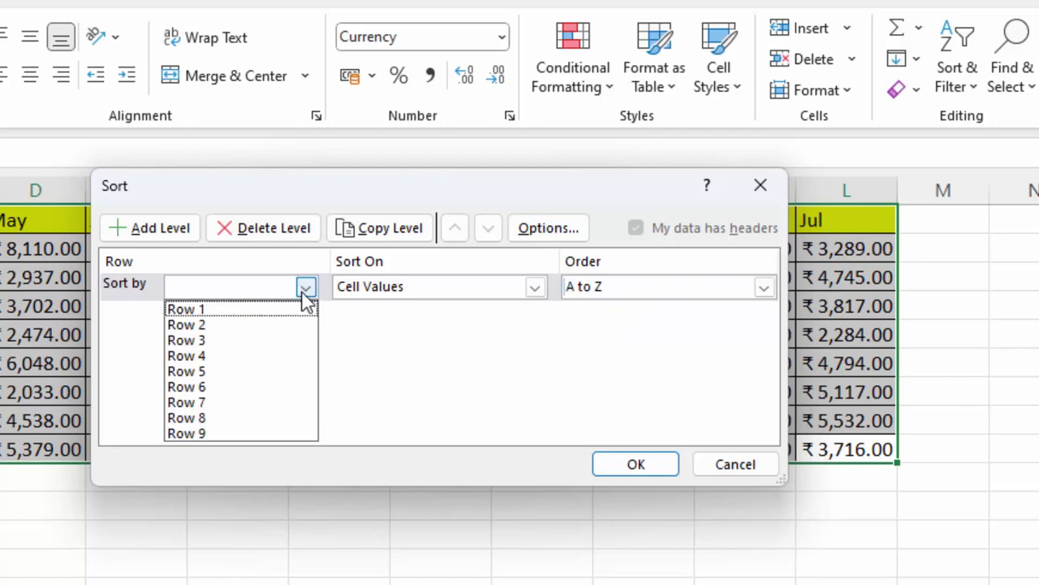
{"action": "left_click", "coordinate": [283, 310]}
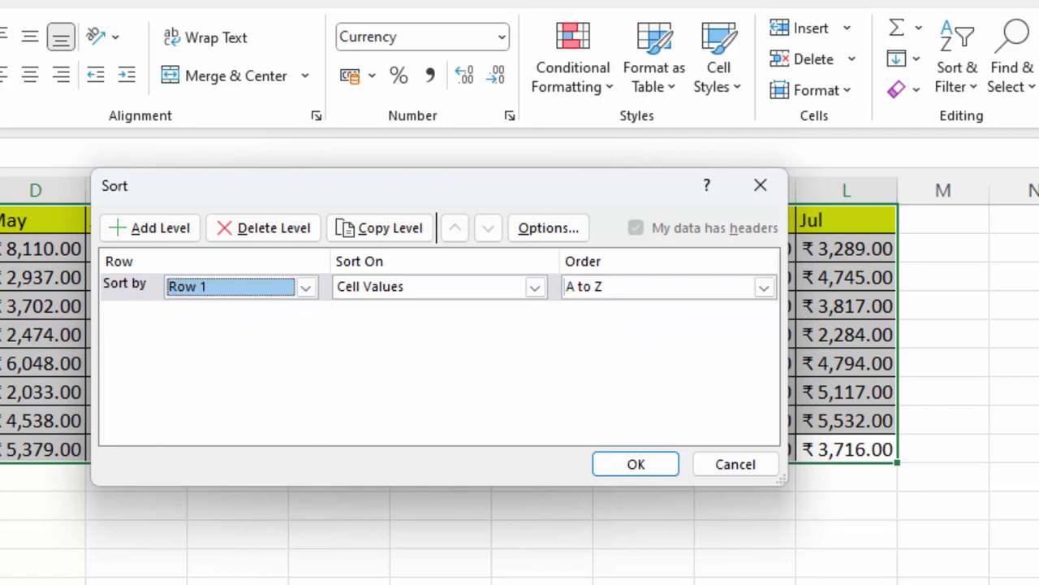
{"action": "left_click", "coordinate": [764, 288]}
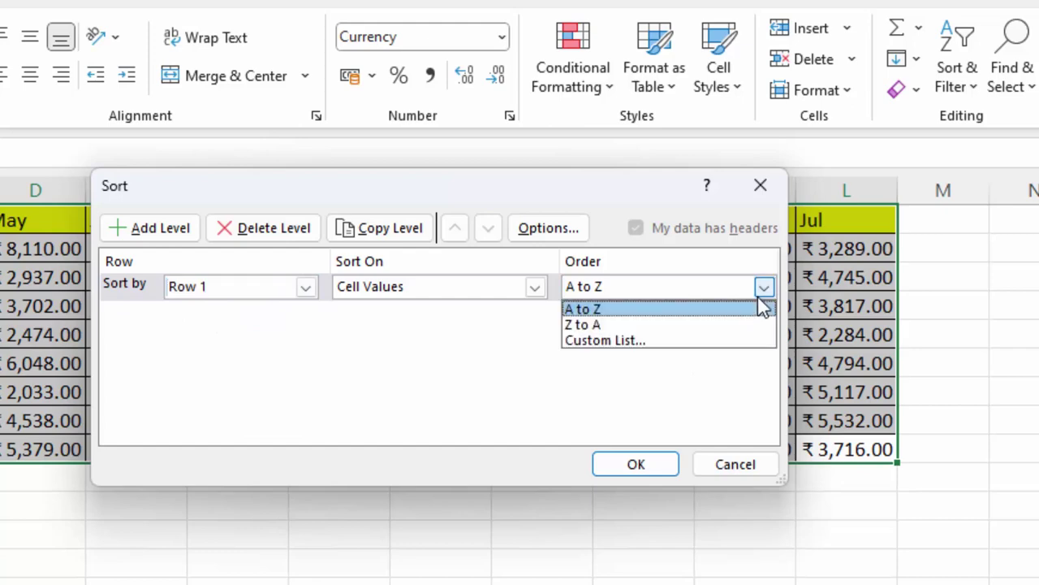
{"action": "left_click", "coordinate": [657, 361]}
Use the Jan, Feb, Mar custom list as the order and sort the month columns.
{"action": "left_click", "coordinate": [764, 289]}
{"action": "left_click", "coordinate": [689, 341]}
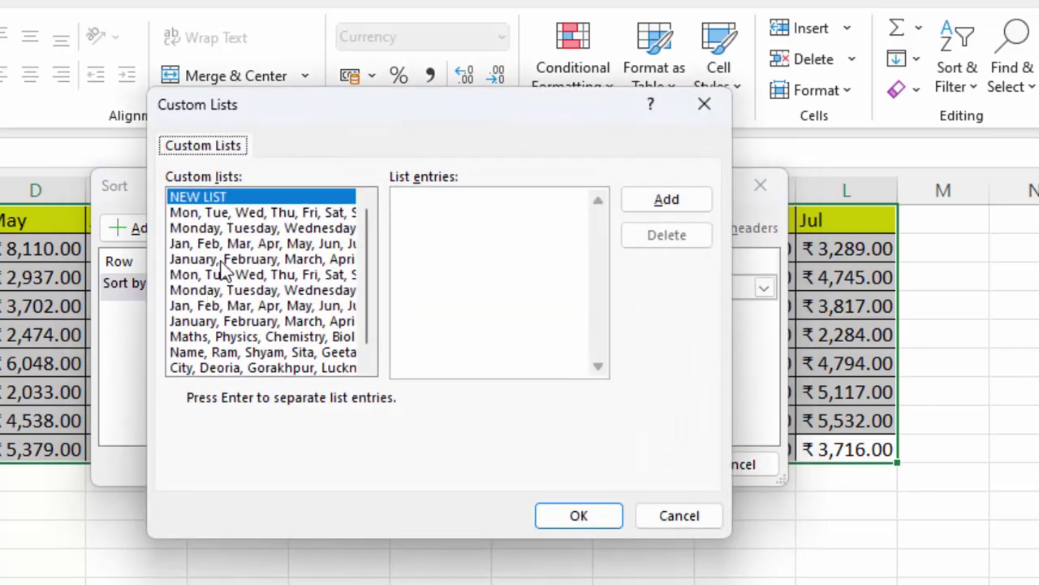
{"action": "left_click", "coordinate": [221, 245]}
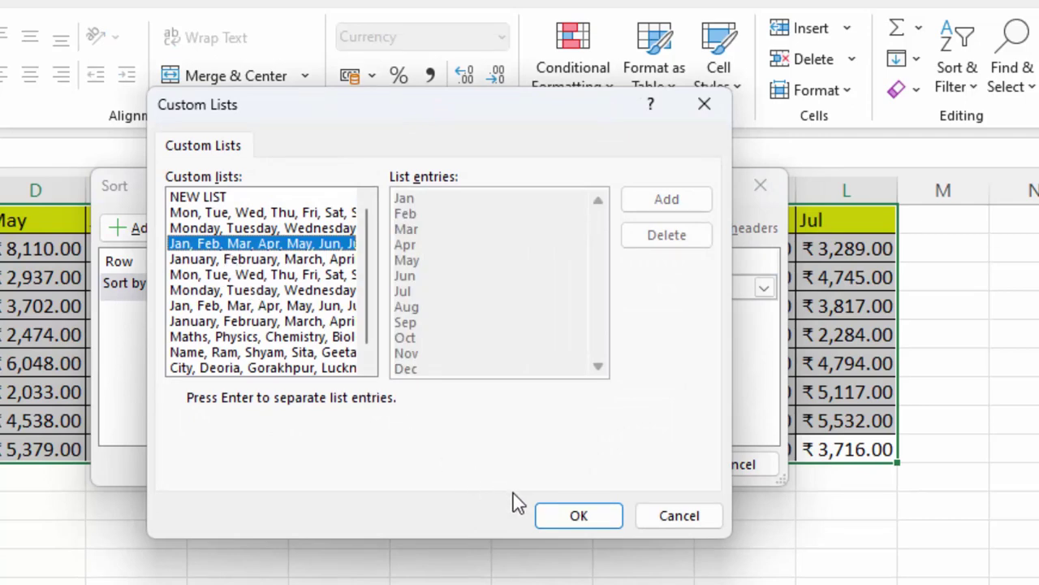
{"action": "left_click", "coordinate": [559, 517]}
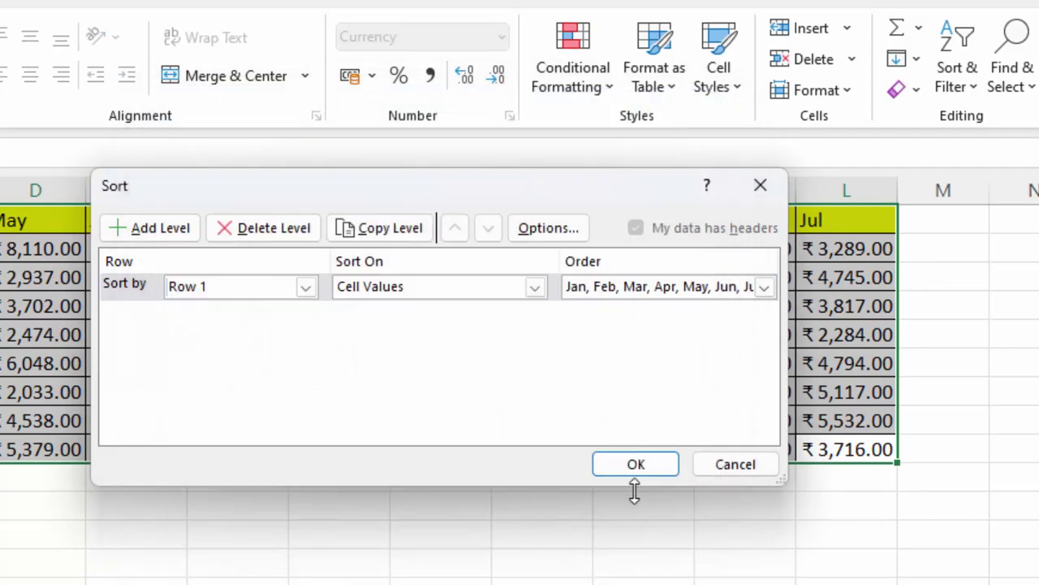
{"action": "left_click", "coordinate": [649, 467]}
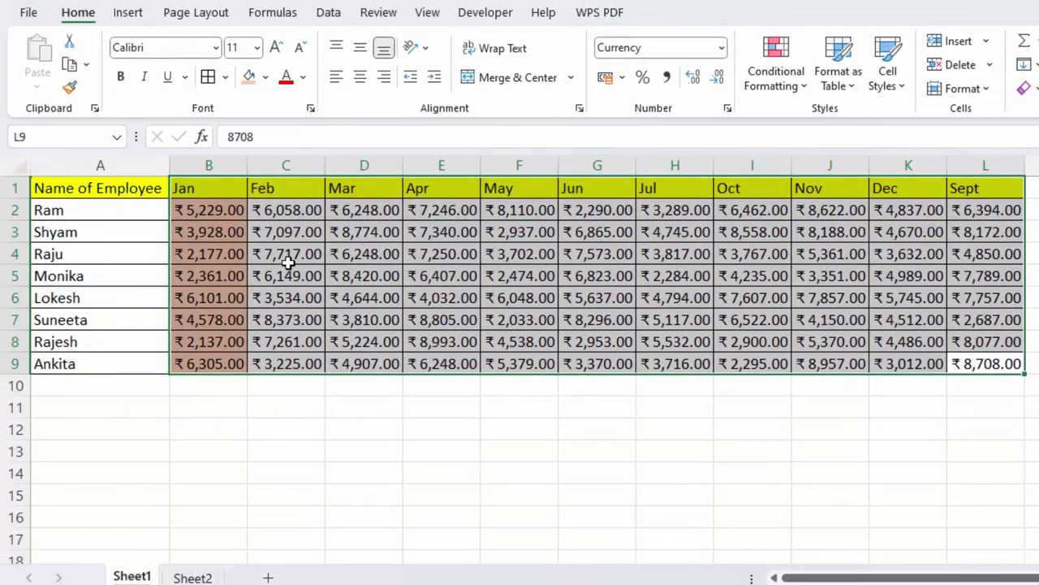
Inspect cells B2 and C2 on Sheet1, where Feb now sits in column C.
{"action": "left_click", "coordinate": [216, 211]}
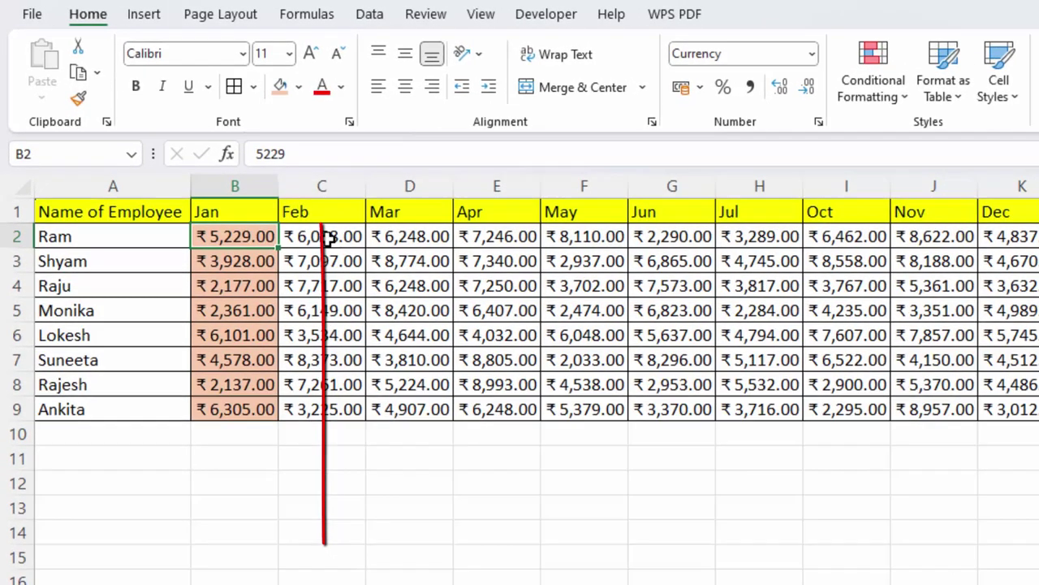
{"action": "left_click", "coordinate": [272, 210]}
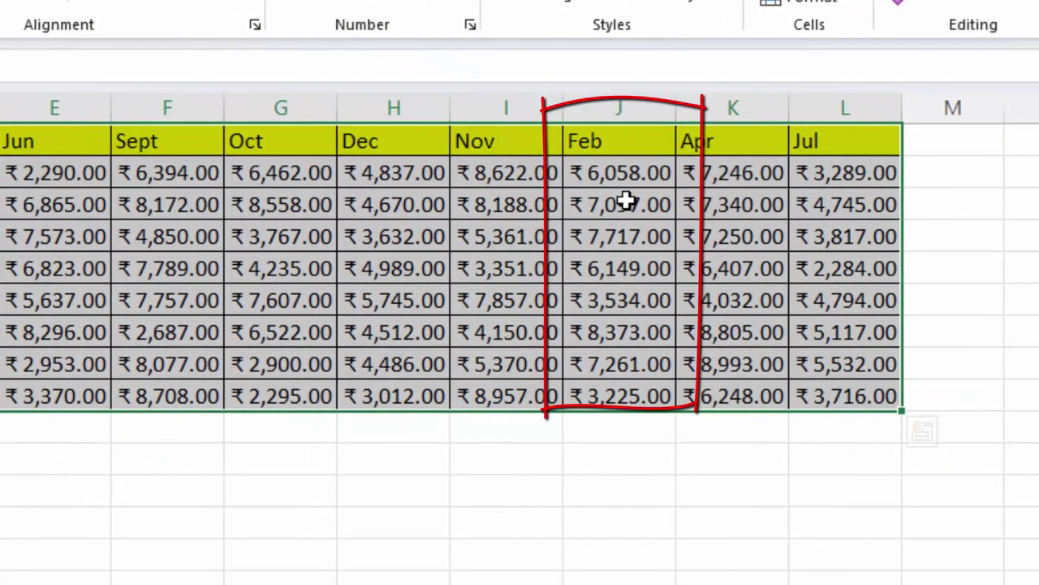
Check the Feb values on Sheet2, then colour Sheet1's C3 Feb figure ₹7,097.00 red.
{"action": "left_click", "coordinate": [615, 173]}
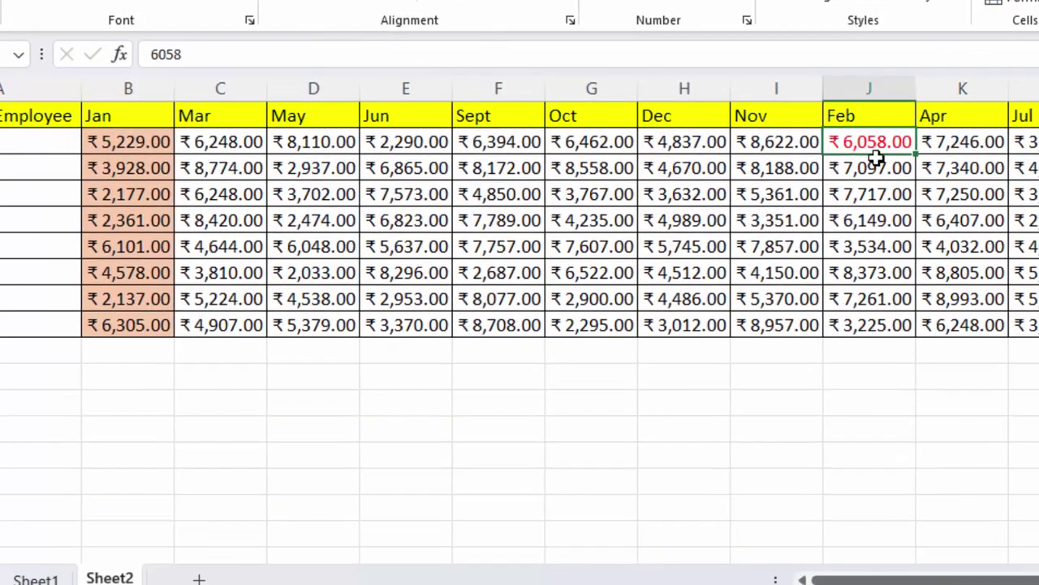
{"action": "left_click", "coordinate": [877, 167]}
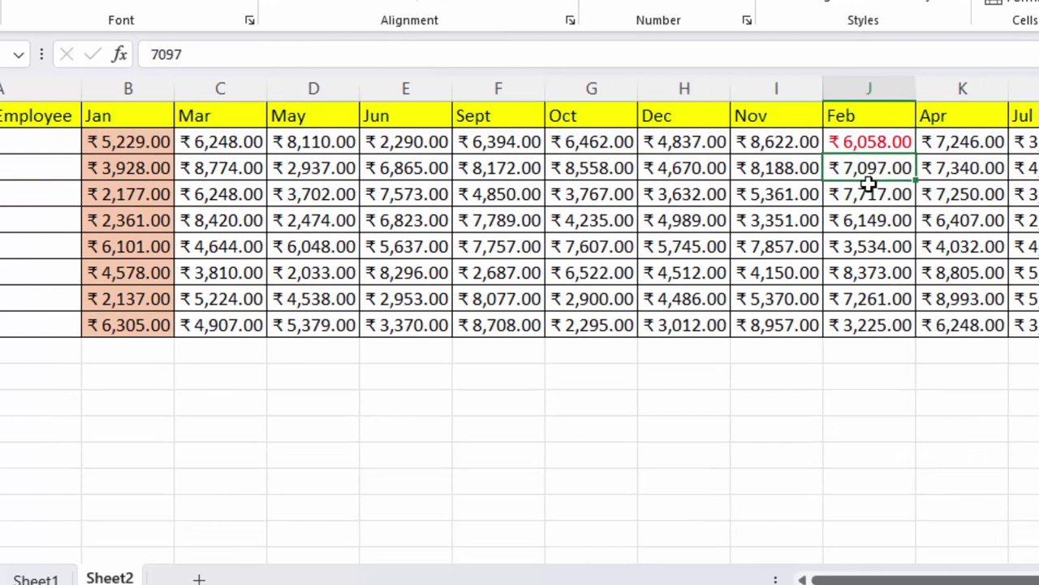
{"action": "left_click", "coordinate": [36, 579]}
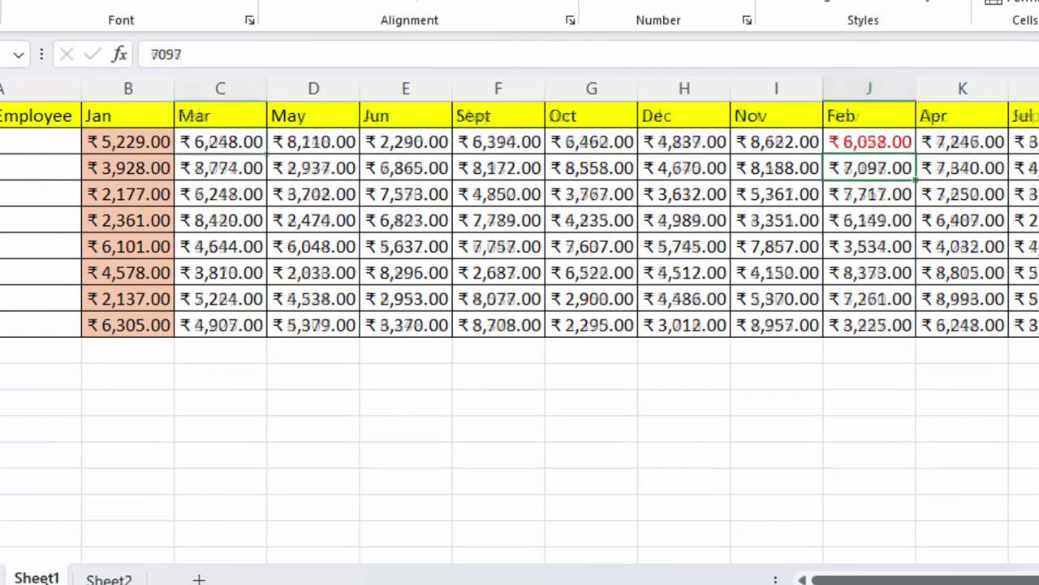
{"action": "left_click", "coordinate": [236, 171]}
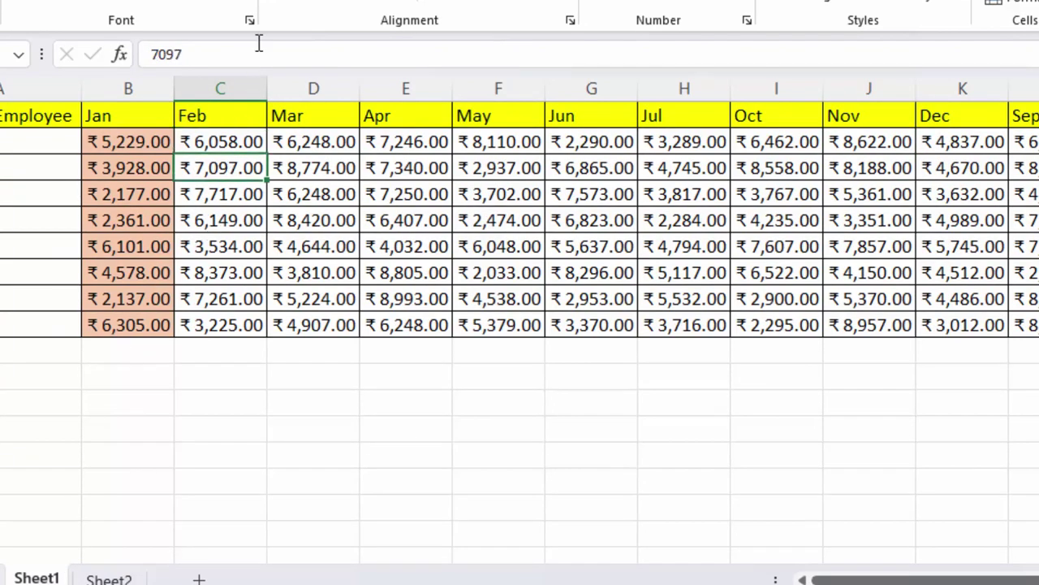
{"action": "left_click", "coordinate": [225, 4]}
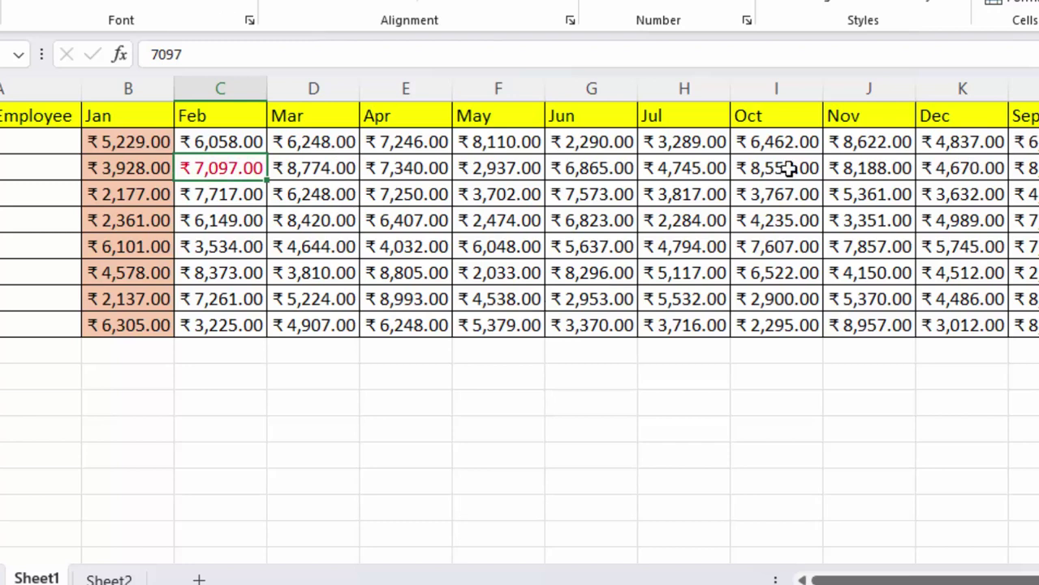
Select the Sept ₹6,394.00 value on Sheet2 and its sorted position L2 on Sheet1.
{"action": "left_click", "coordinate": [108, 579]}
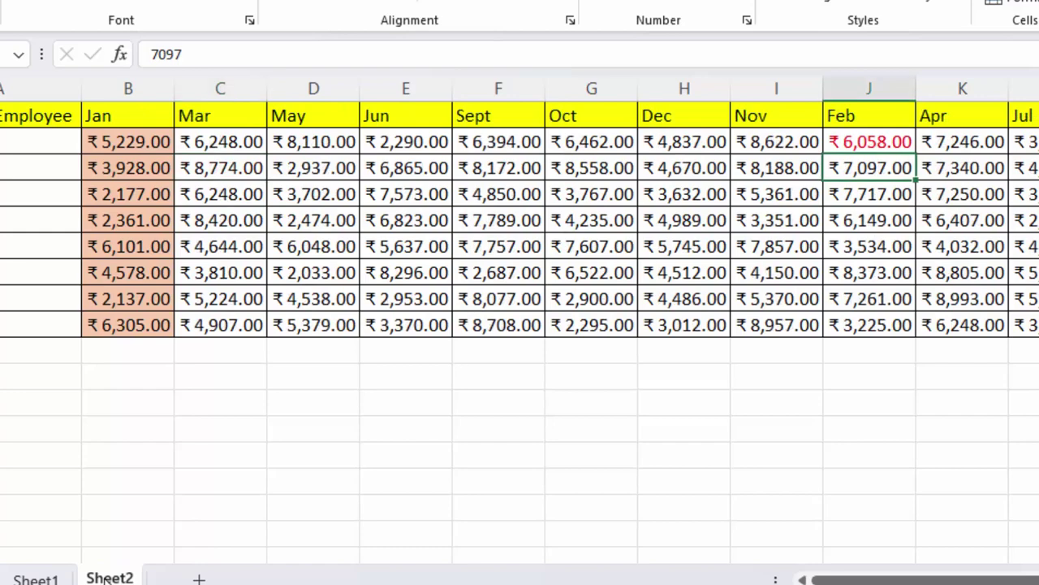
{"action": "left_click", "coordinate": [37, 578]}
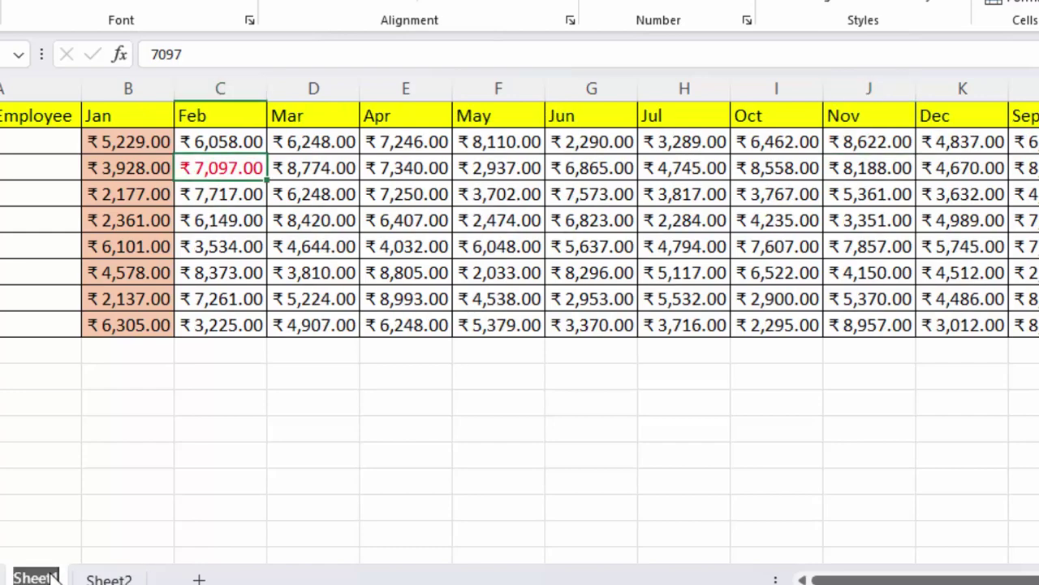
{"action": "key", "text": "ctrl+Page_Down"}
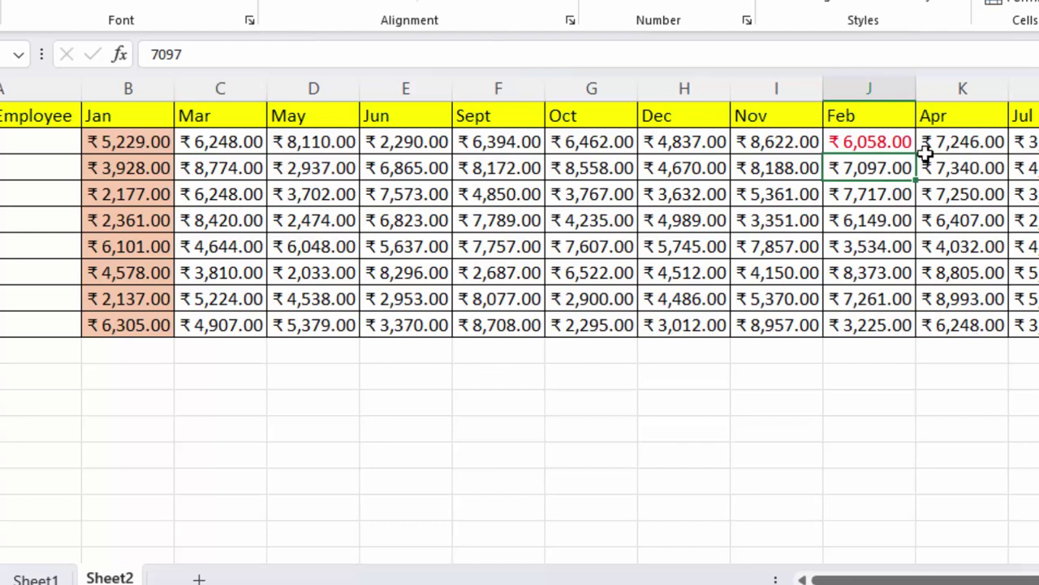
{"action": "left_click", "coordinate": [510, 143]}
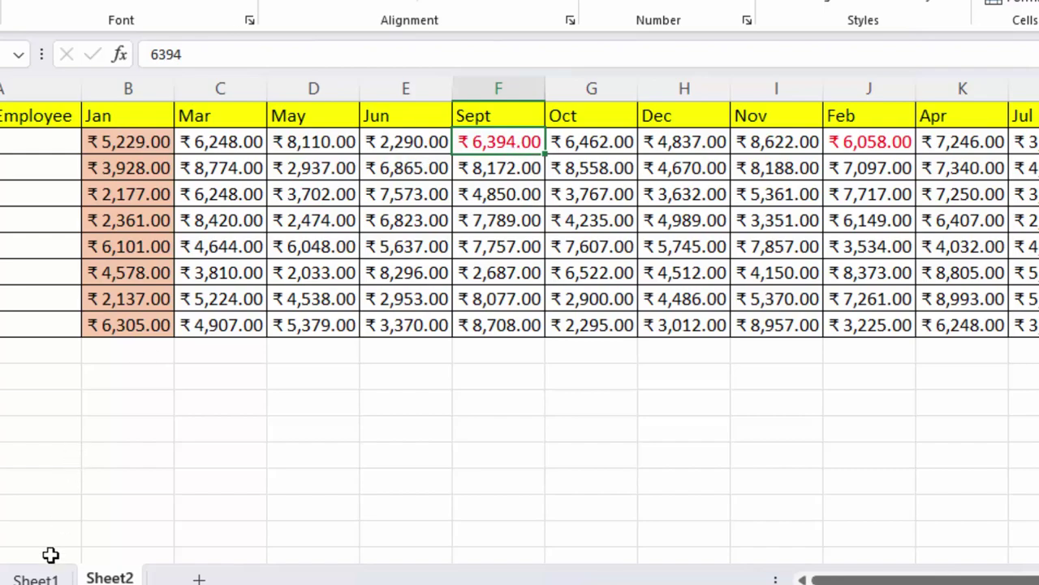
{"action": "left_click", "coordinate": [36, 577]}
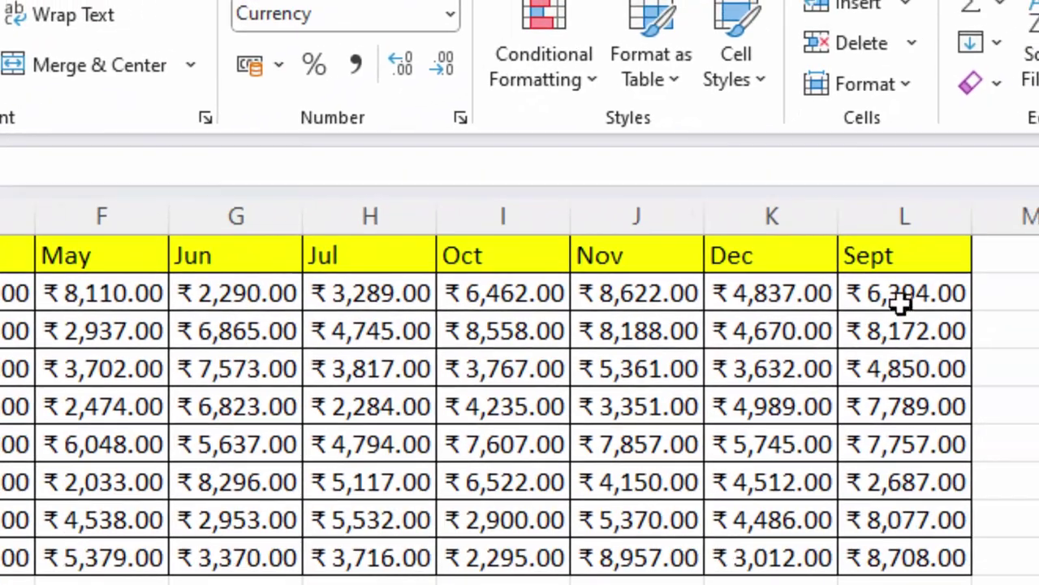
{"action": "left_click", "coordinate": [913, 268]}
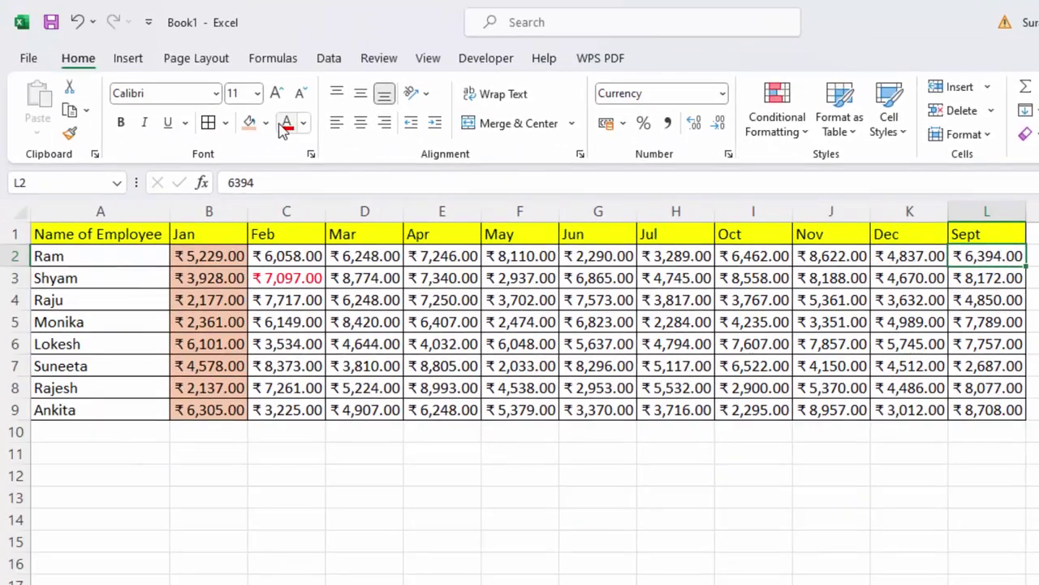
Turn the Sept value ₹6,394.00 in L2 red to match Sheet2.
{"action": "left_click", "coordinate": [286, 124]}
{"action": "left_click", "coordinate": [954, 540]}
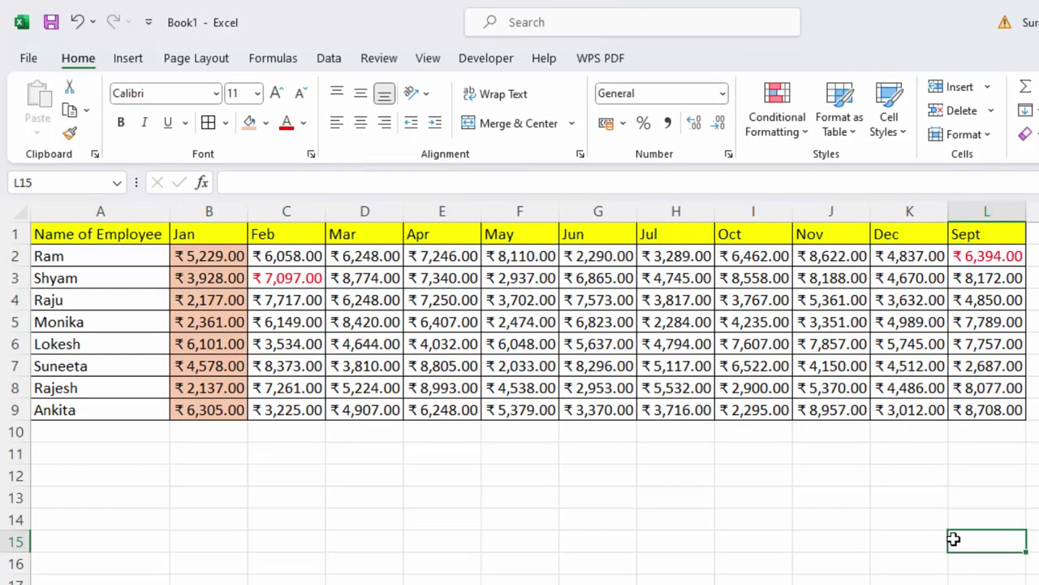